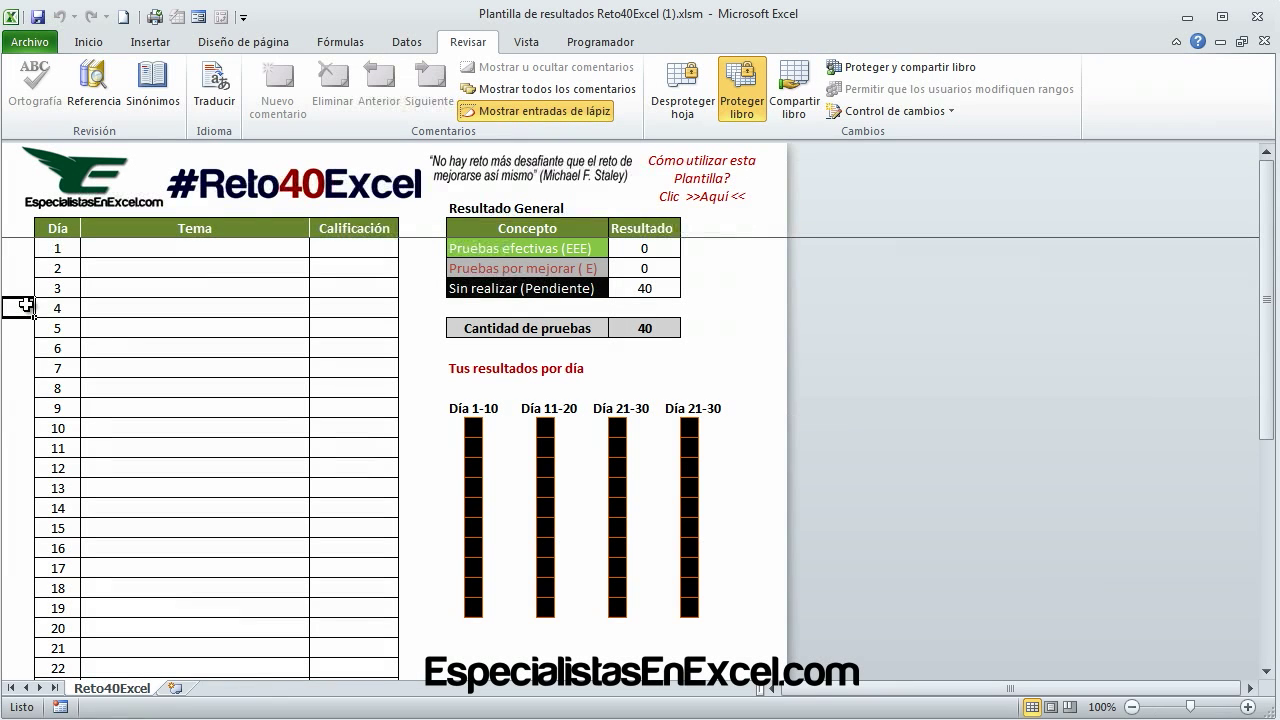
Browse the tracker's Tema column and select and clear the day 1–6 topic cells.
{"action": "left_click", "coordinate": [54, 250]}
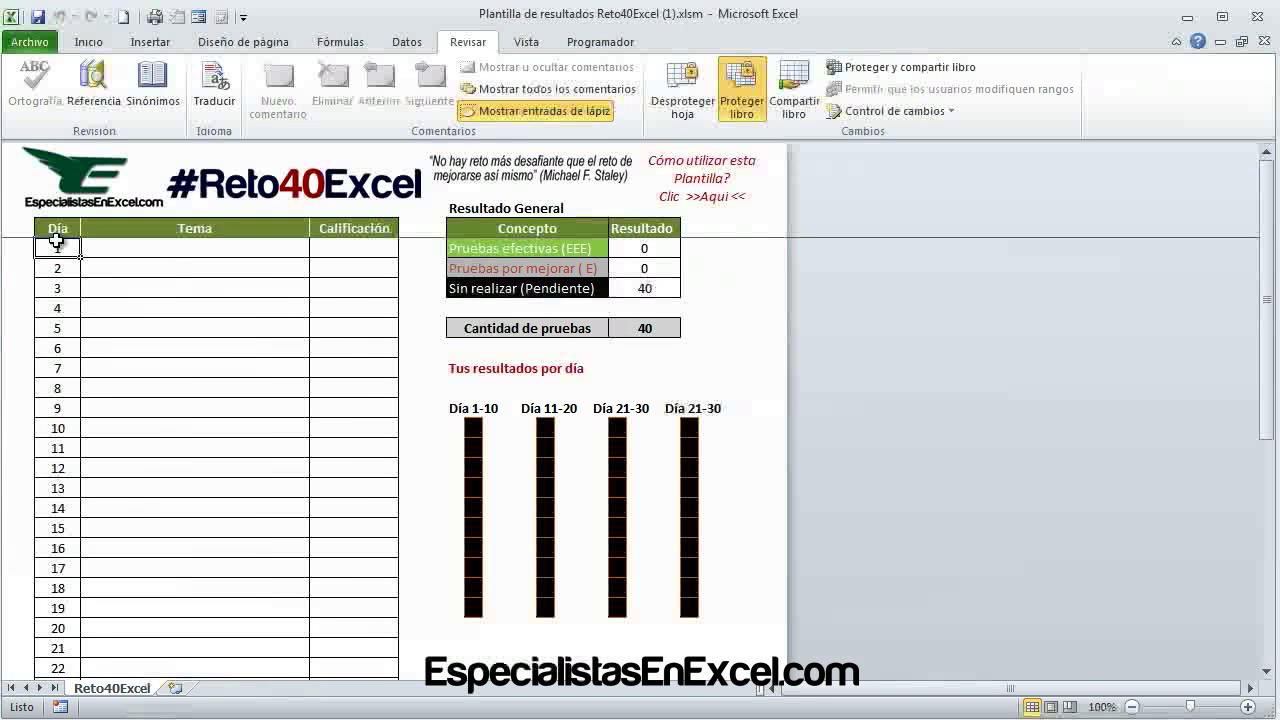
{"action": "scroll", "coordinate": [64, 329], "scroll_direction": "down", "scroll_amount": 7}
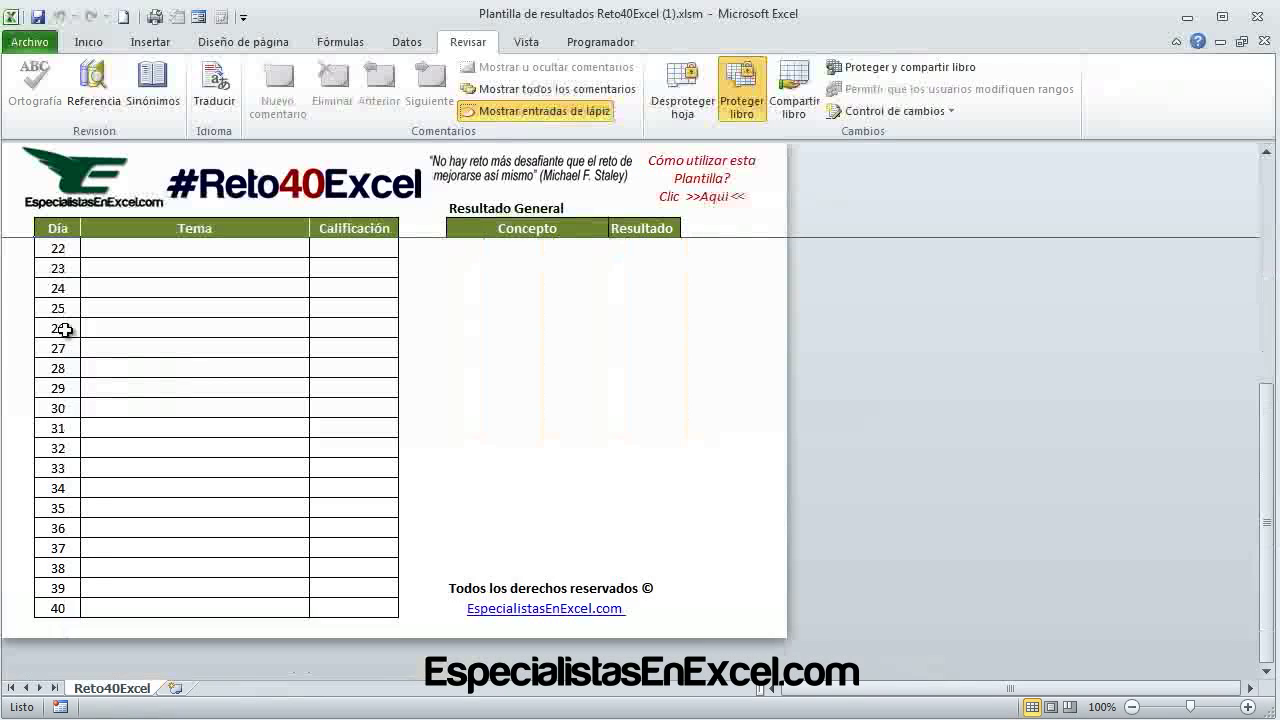
{"action": "scroll", "coordinate": [114, 517], "scroll_direction": "up", "scroll_amount": 5}
{"action": "scroll", "coordinate": [116, 517], "scroll_direction": "up", "scroll_amount": 2}
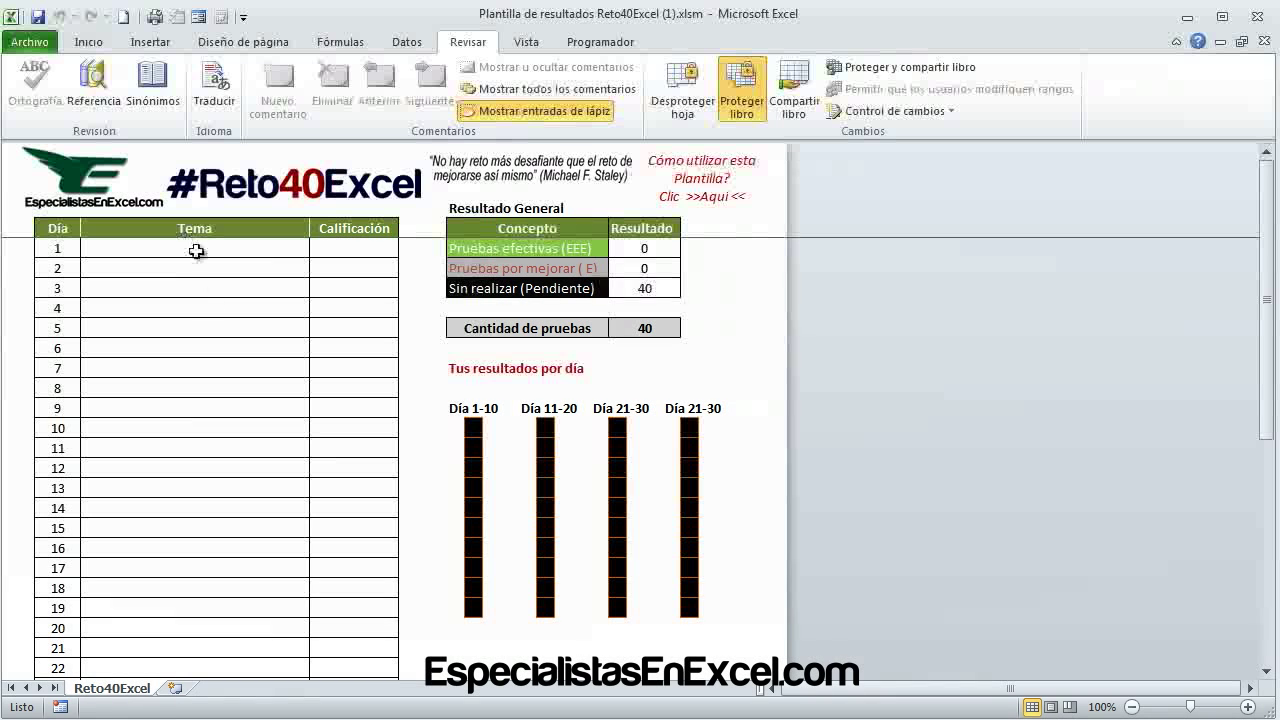
{"action": "left_click_drag", "start_coordinate": [197, 248], "coordinate": [200, 342]}
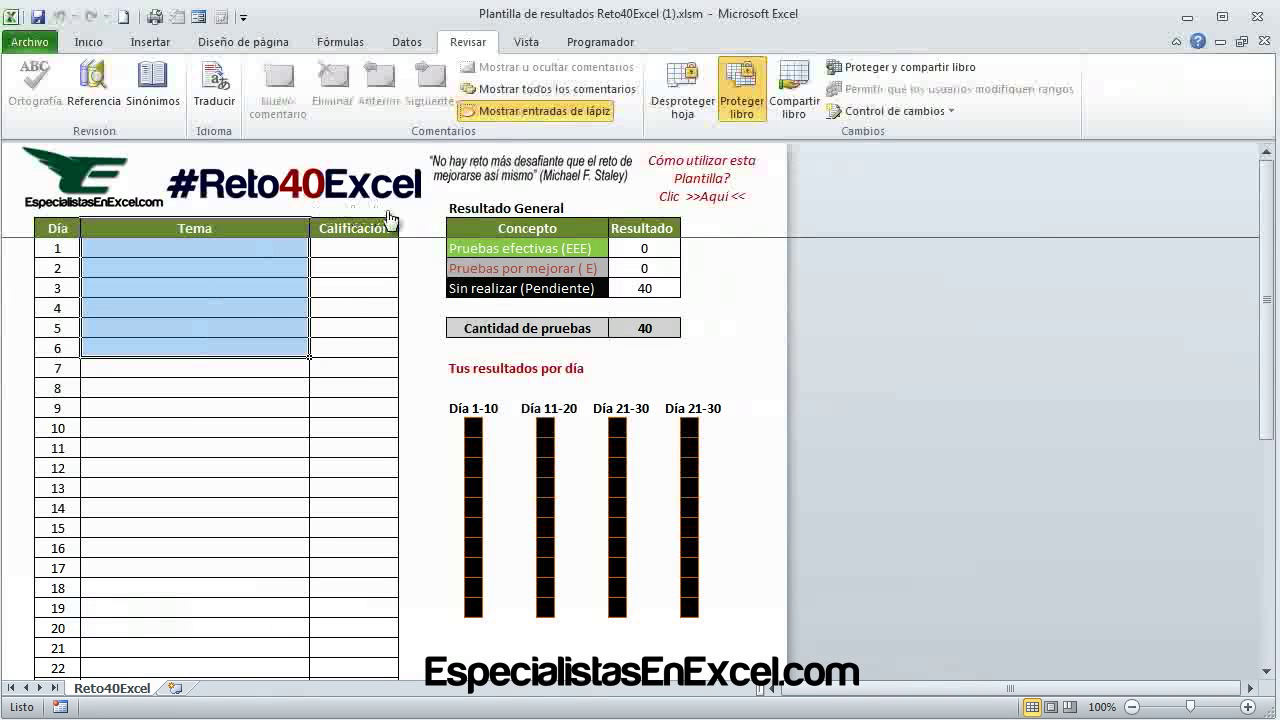
{"action": "left_click", "coordinate": [206, 408]}
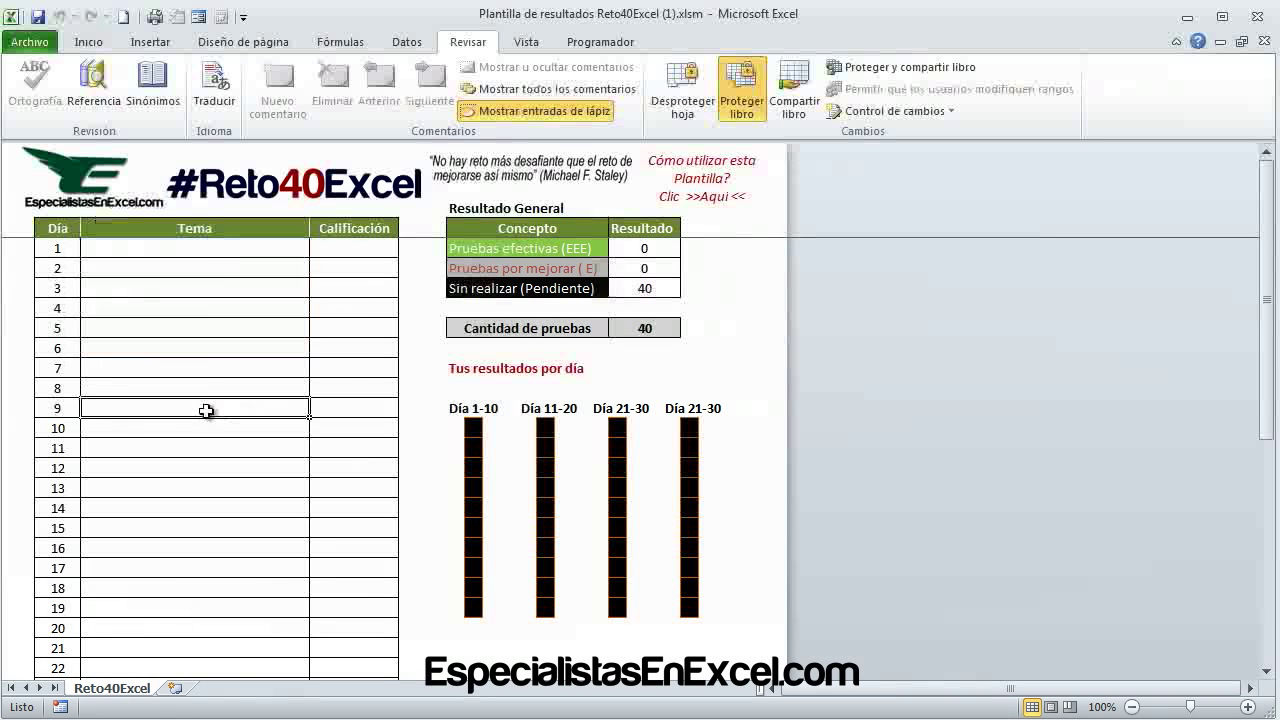
Enter 'Tema 1' as day 1's topic and check the Pruebas efectivas summary row.
{"action": "left_click", "coordinate": [202, 249]}
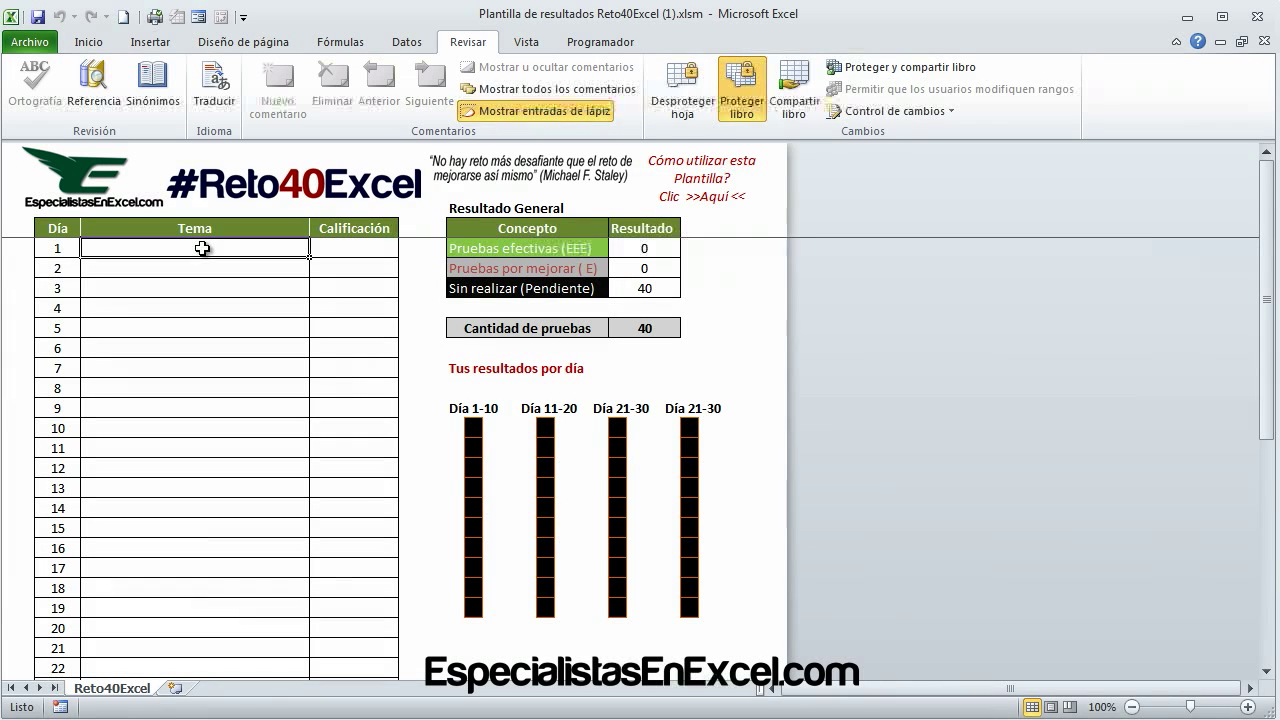
{"action": "type", "text": "Tema"}
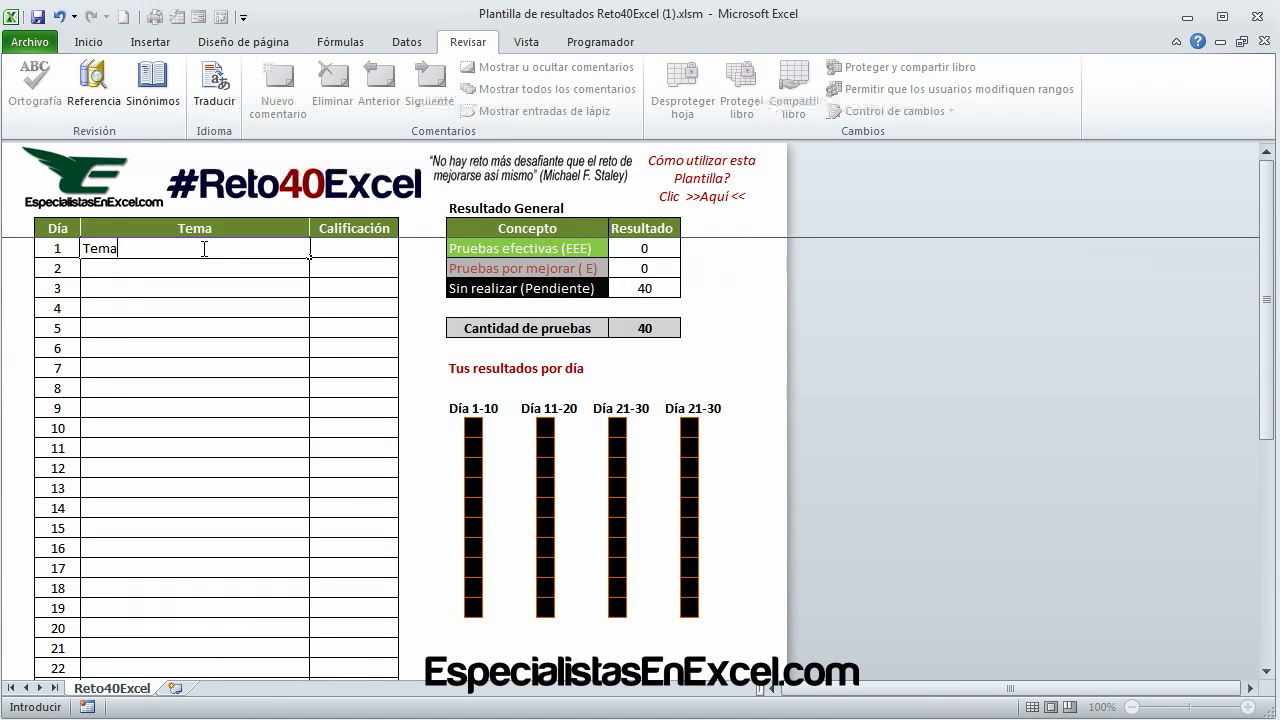
{"action": "type", "text": " 1"}
{"action": "key", "text": "Return"}
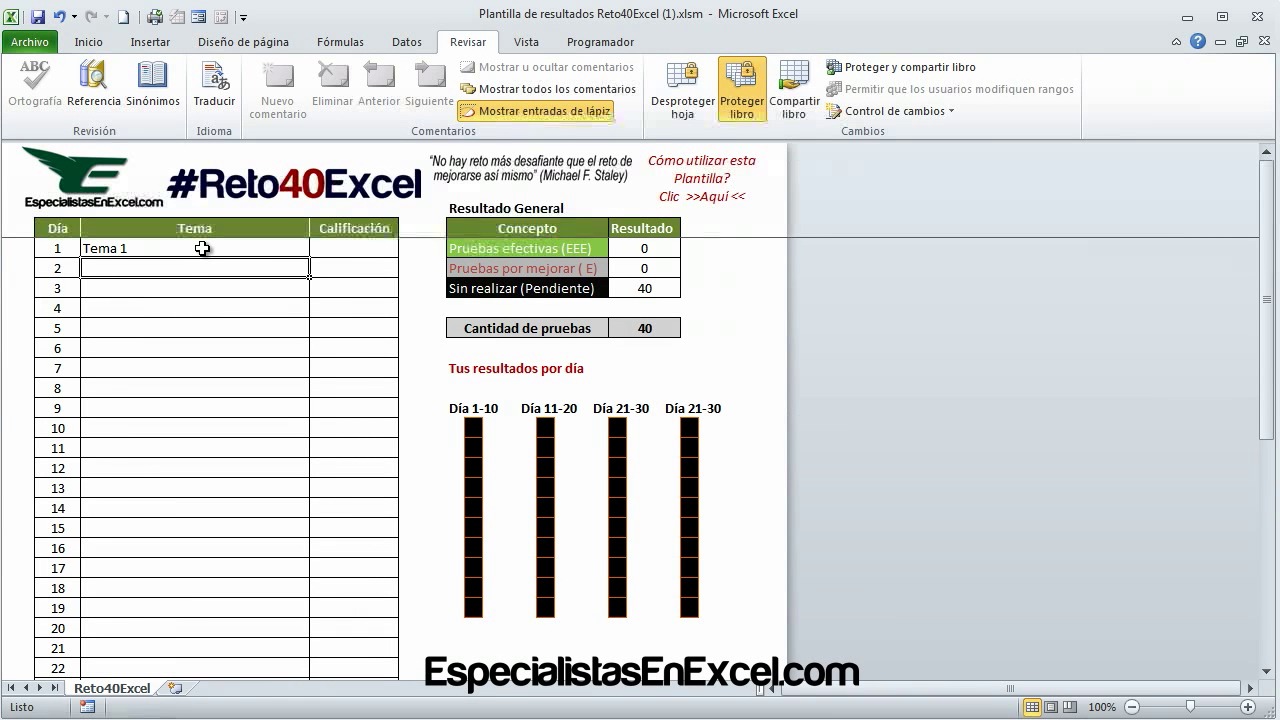
{"action": "left_click", "coordinate": [202, 249]}
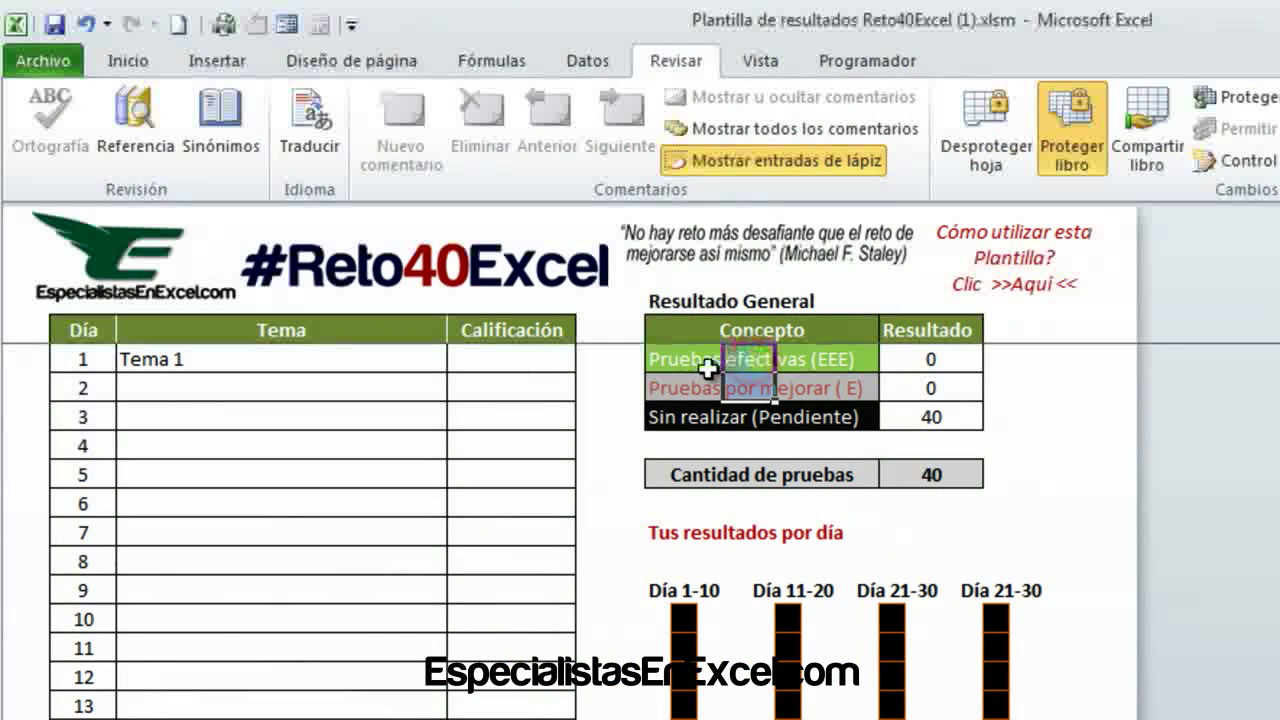
{"action": "left_click", "coordinate": [685, 358]}
{"action": "left_click", "coordinate": [624, 366]}
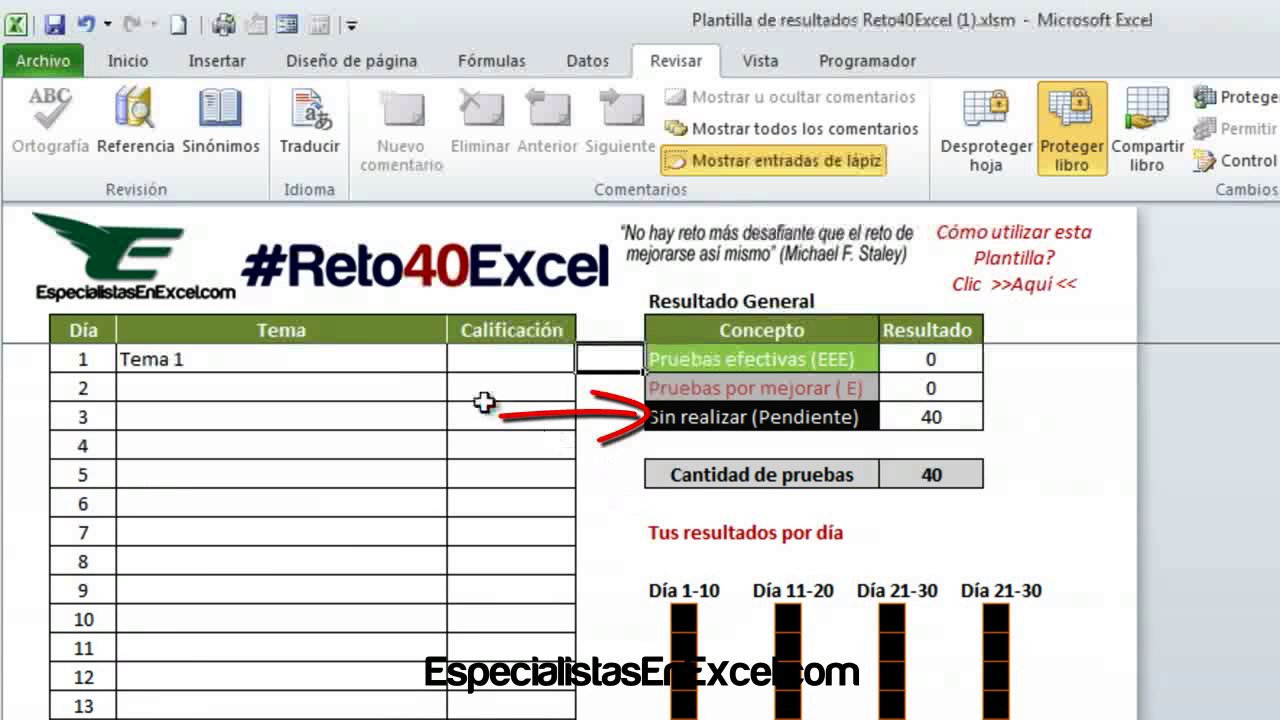
{"action": "left_click", "coordinate": [518, 362]}
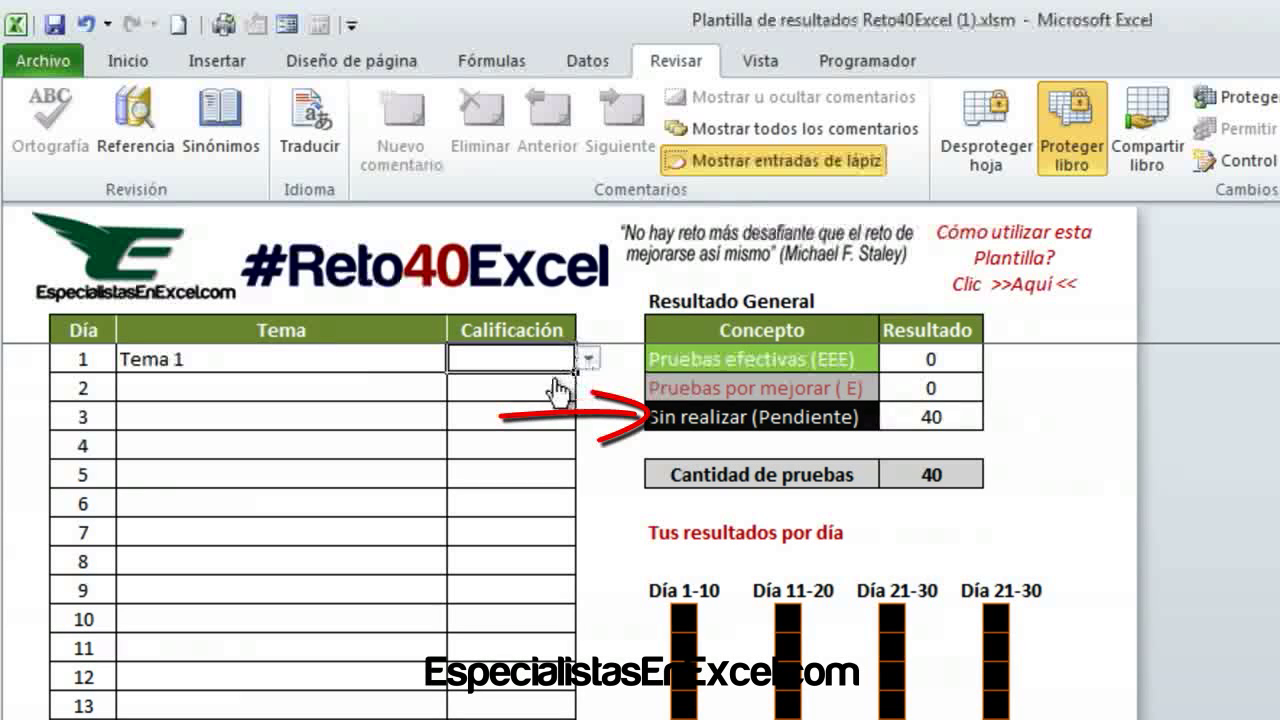
{"action": "left_click", "coordinate": [588, 358]}
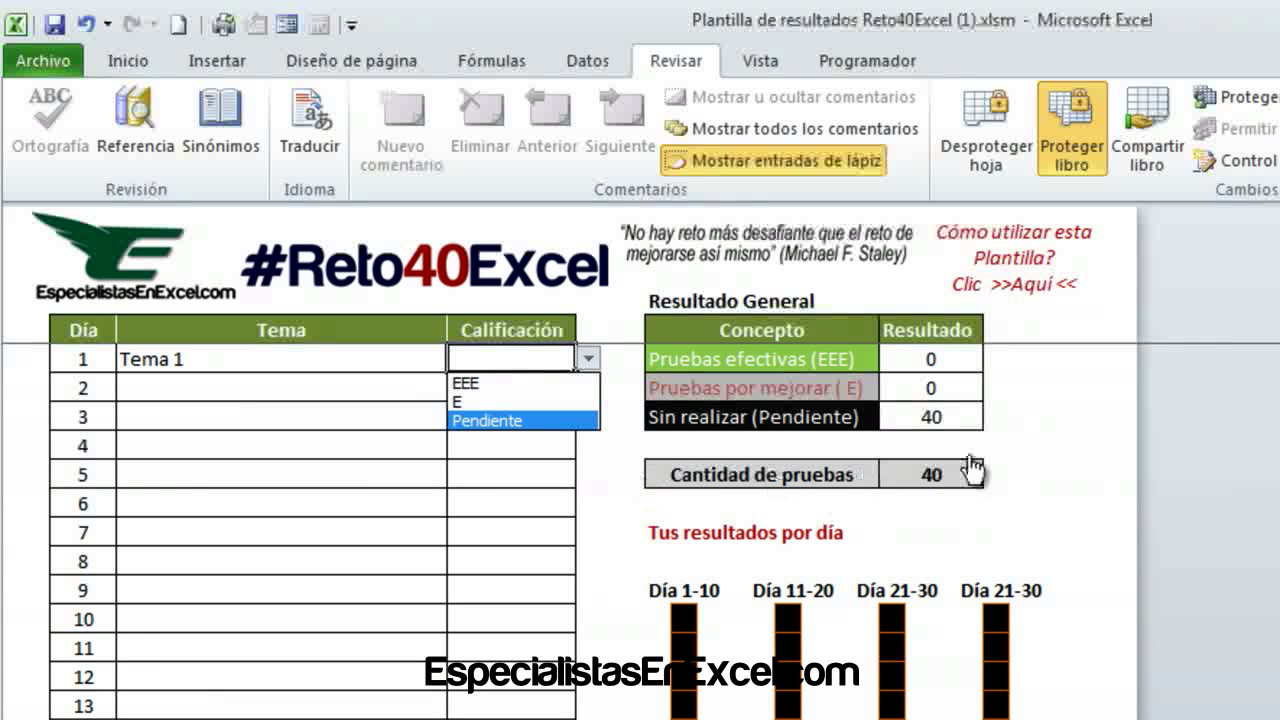
{"action": "key", "text": "Escape"}
{"action": "left_click", "coordinate": [1055, 423]}
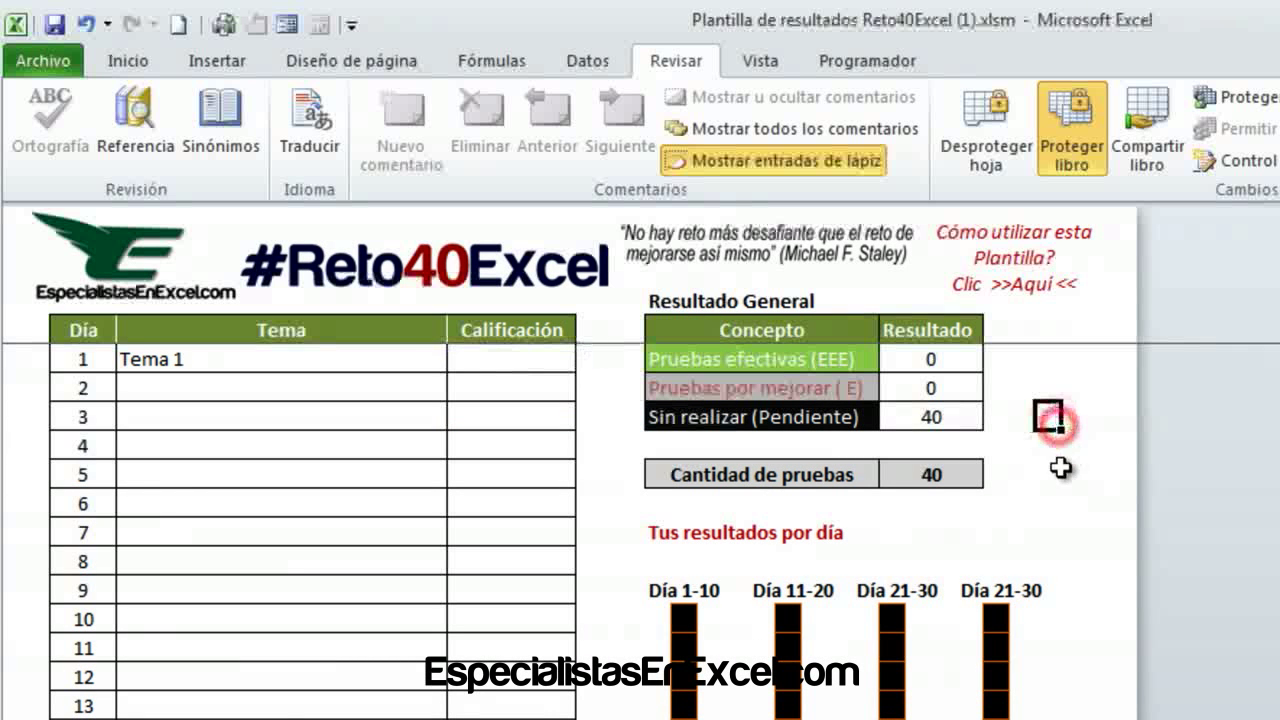
{"action": "left_click", "coordinate": [930, 357]}
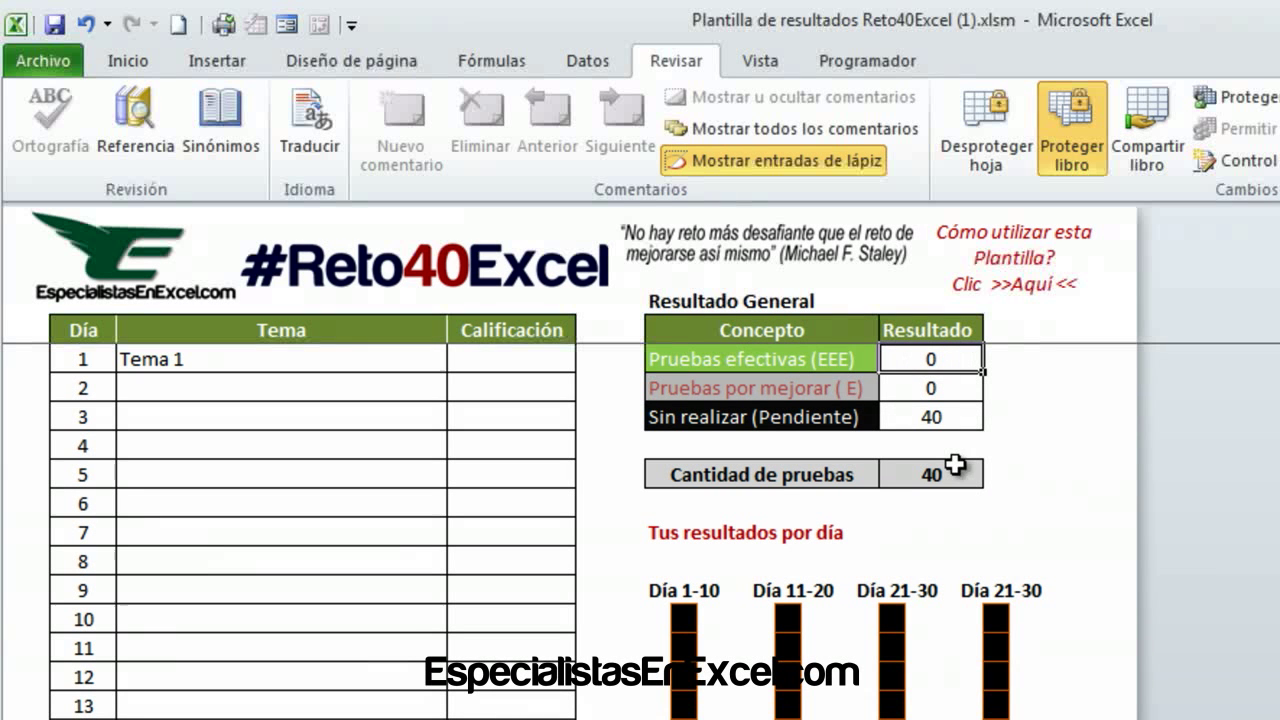
{"action": "left_click", "coordinate": [937, 357]}
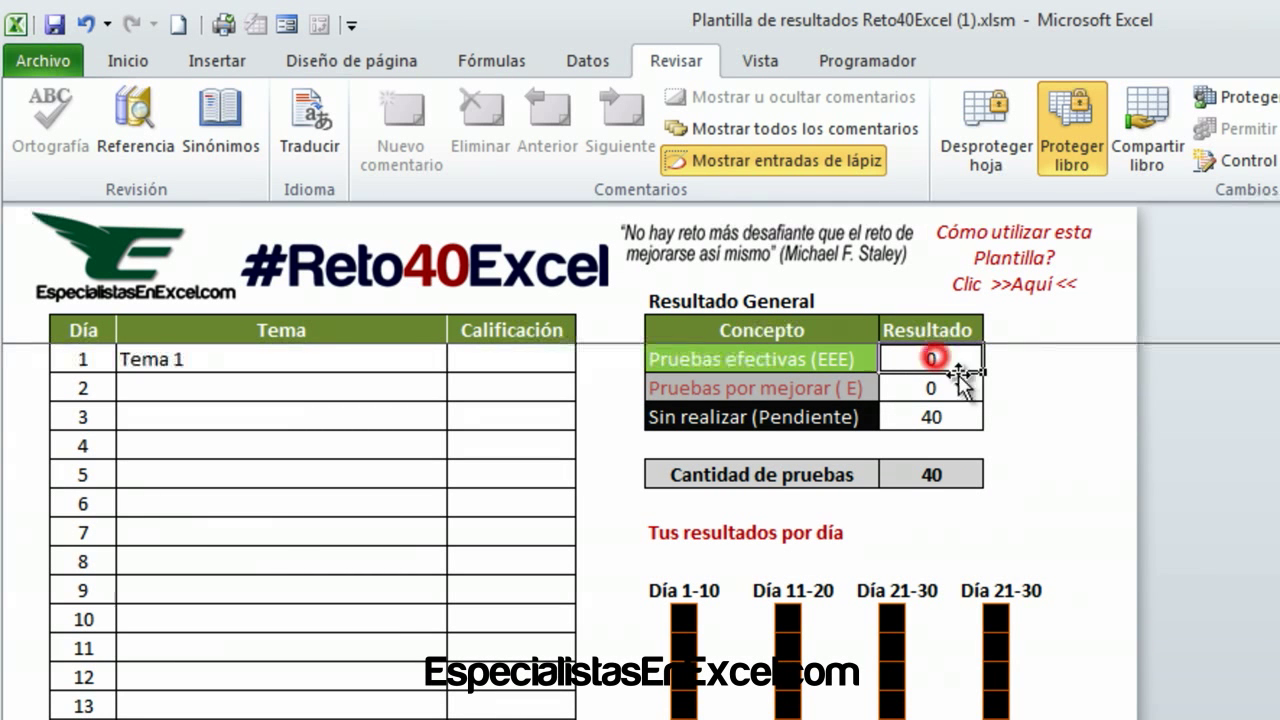
{"action": "left_click", "coordinate": [937, 386]}
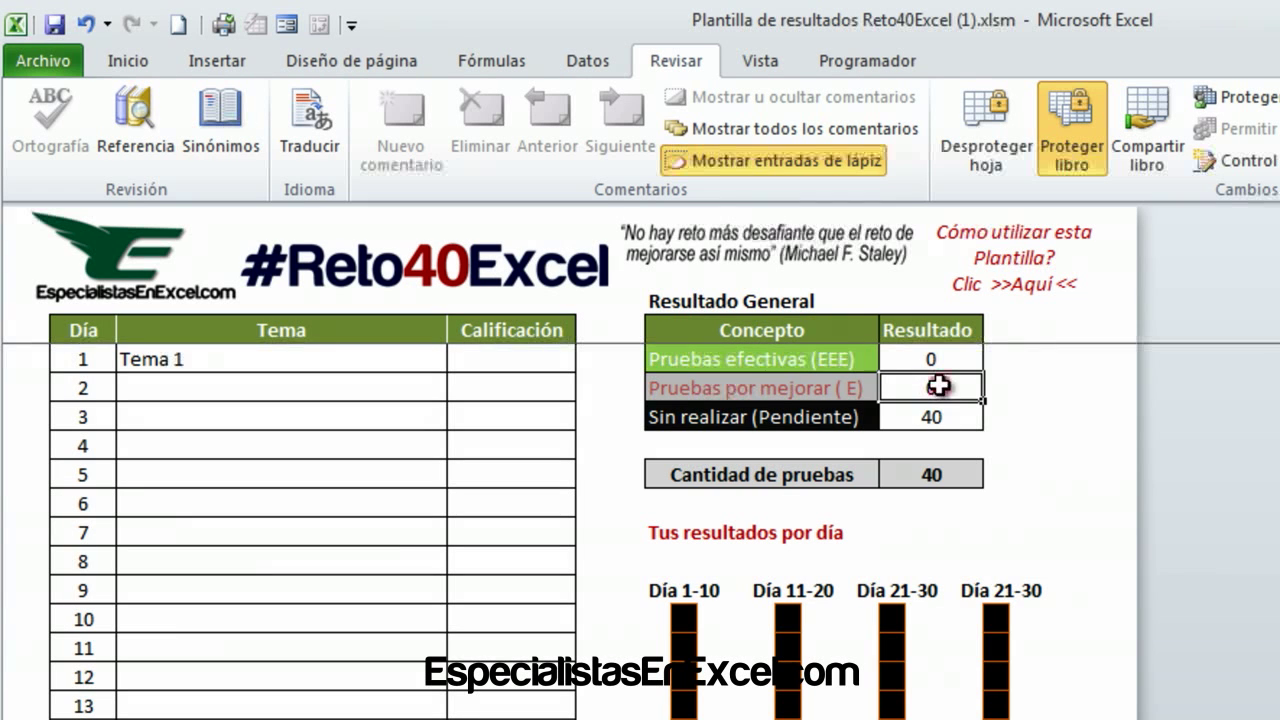
{"action": "left_click", "coordinate": [937, 416]}
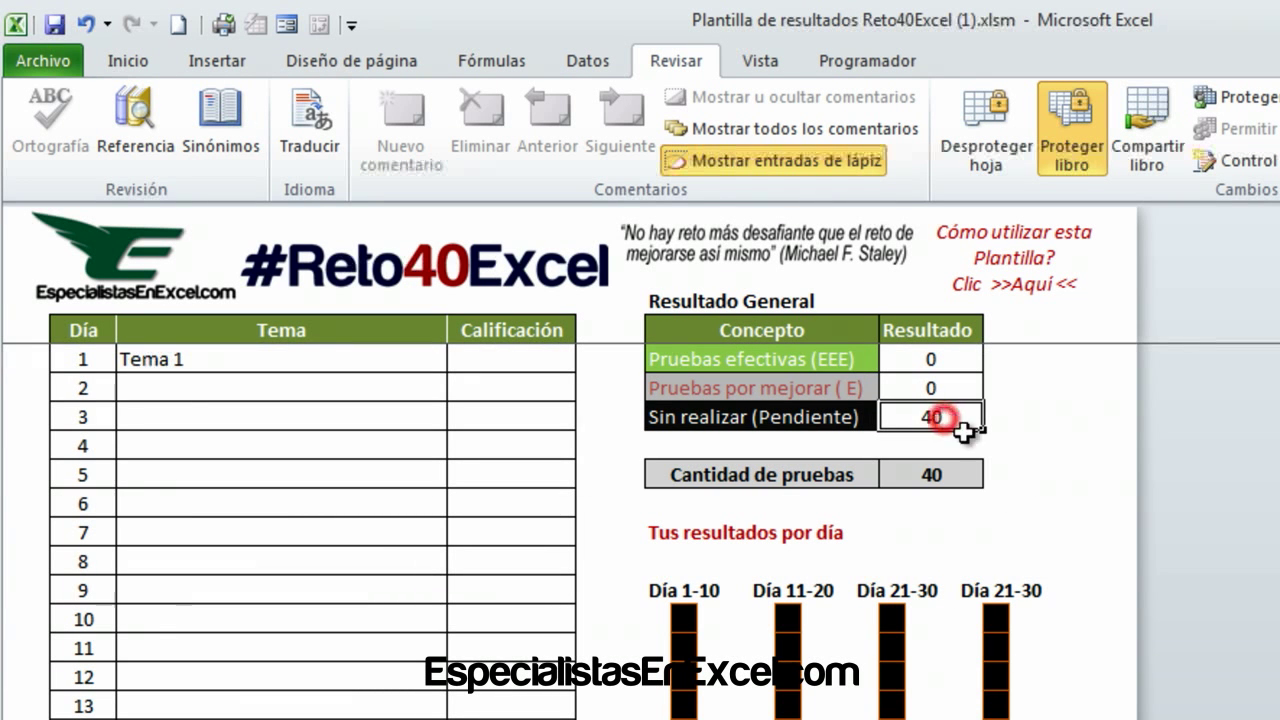
{"action": "left_click", "coordinate": [932, 476]}
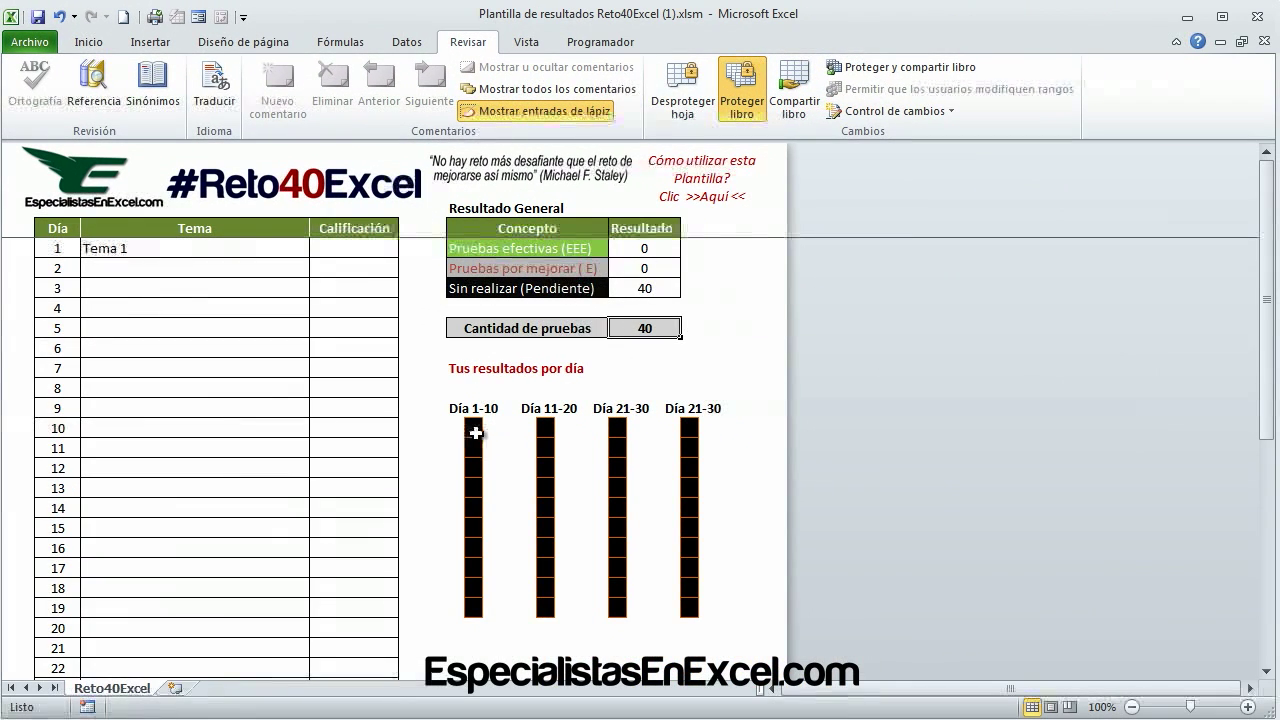
{"action": "left_click", "coordinate": [484, 467]}
{"action": "left_click", "coordinate": [489, 606]}
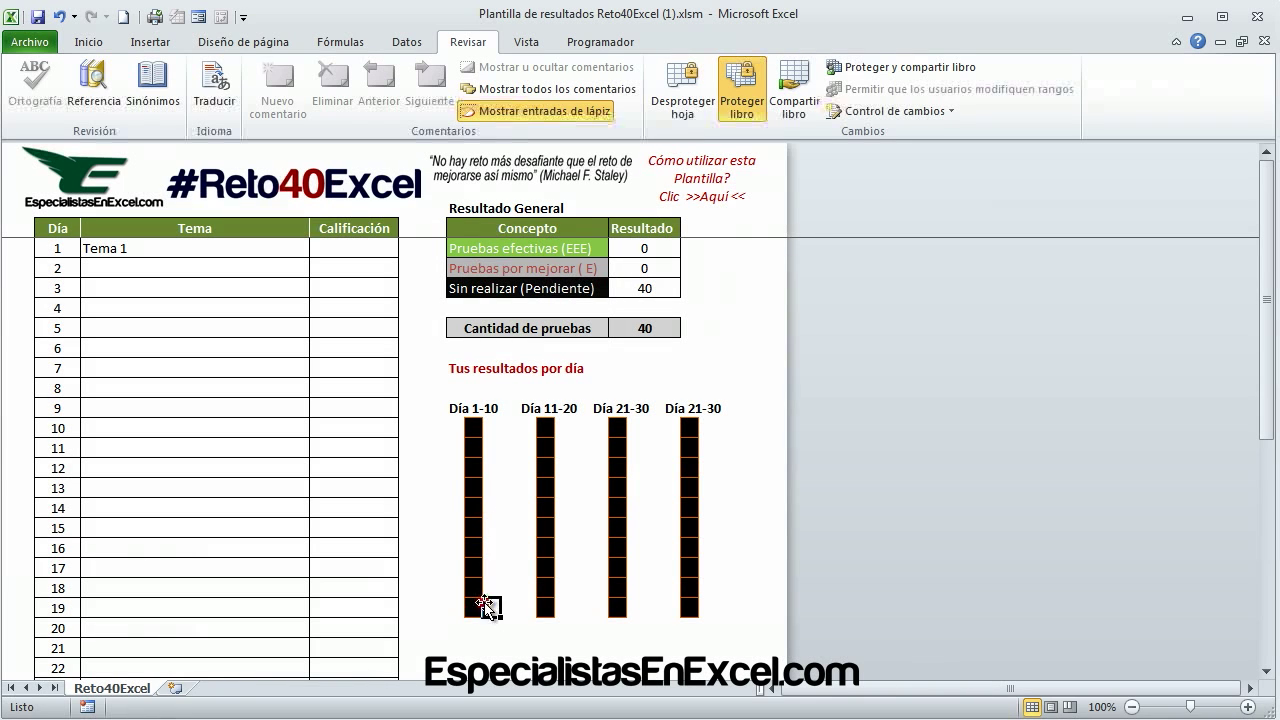
{"action": "left_click", "coordinate": [491, 248]}
{"action": "left_click", "coordinate": [455, 268]}
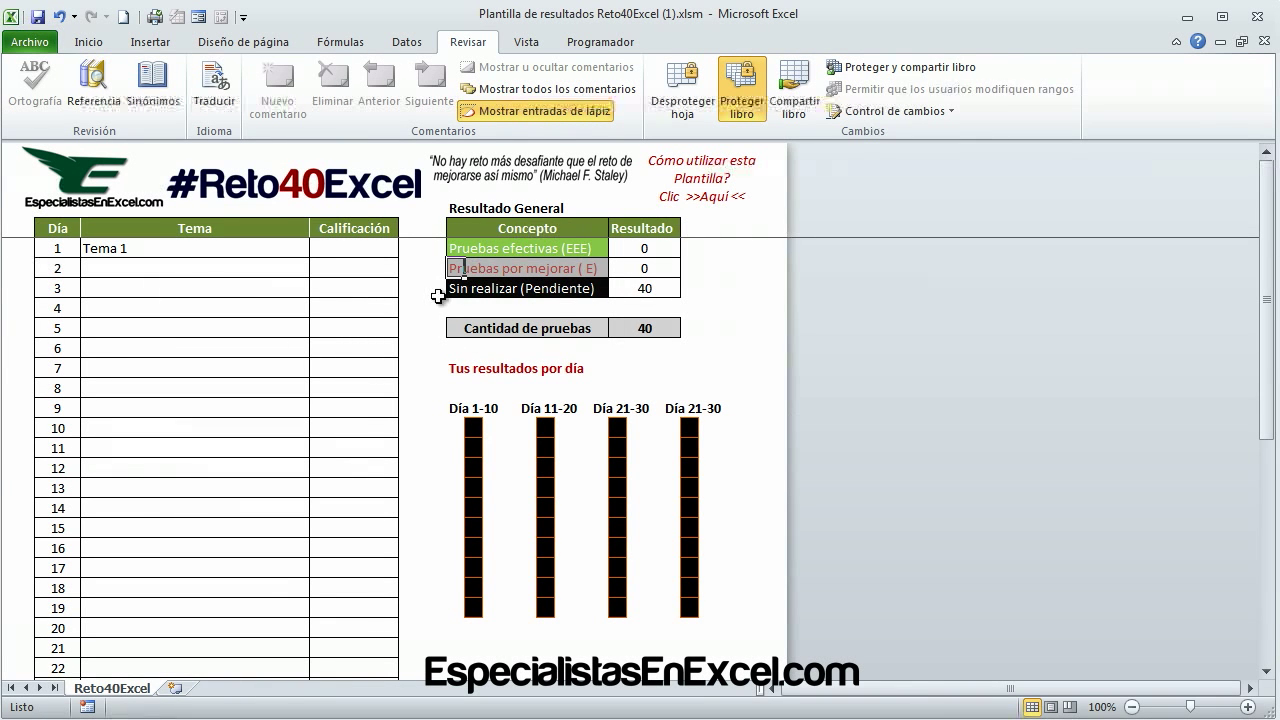
{"action": "left_click", "coordinate": [748, 412]}
{"action": "left_click", "coordinate": [689, 508]}
{"action": "left_click", "coordinate": [690, 608]}
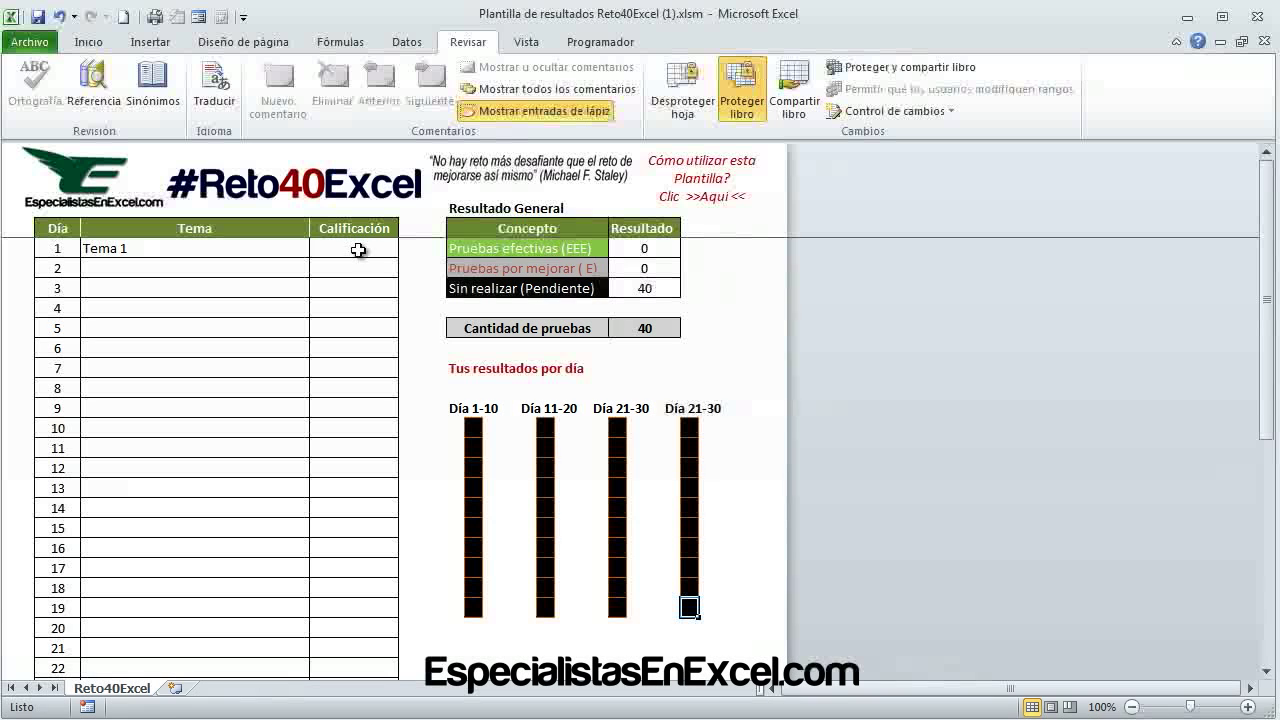
{"action": "left_click", "coordinate": [474, 567]}
{"action": "left_click", "coordinate": [476, 604]}
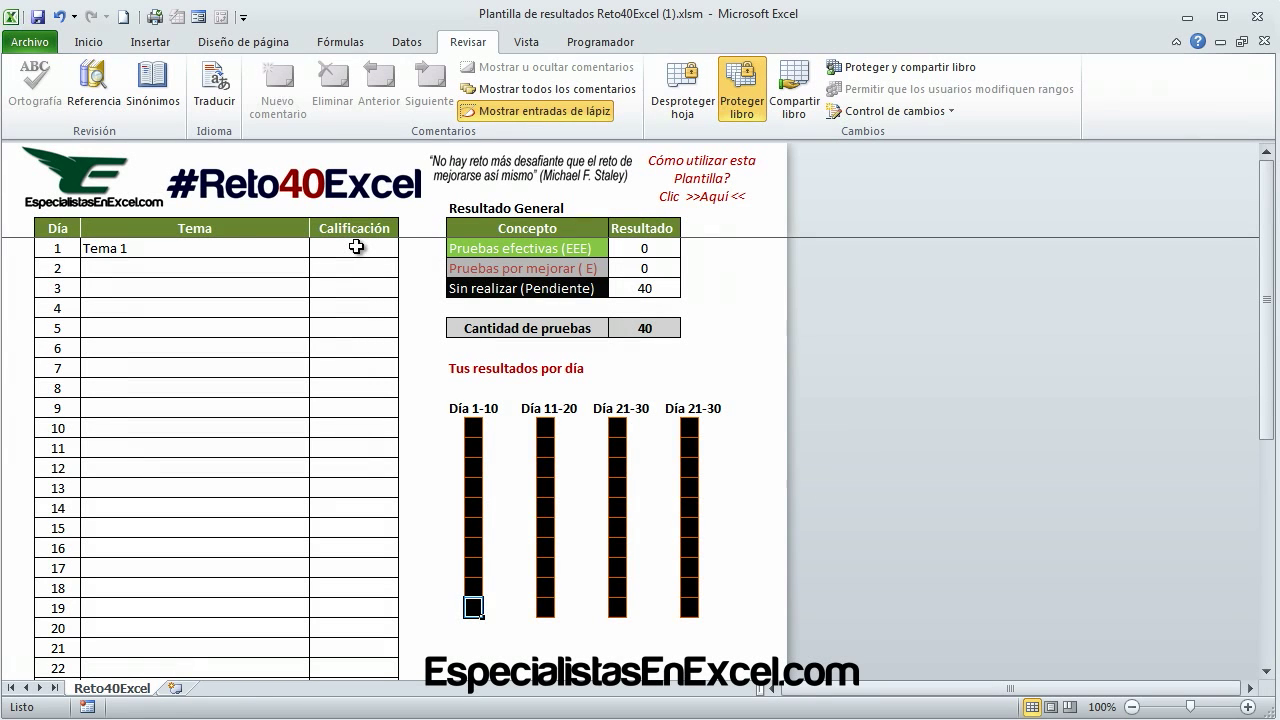
Rate Tema 1 as EEE from its Calificación dropdown.
{"action": "left_click", "coordinate": [356, 247]}
{"action": "left_click", "coordinate": [407, 247]}
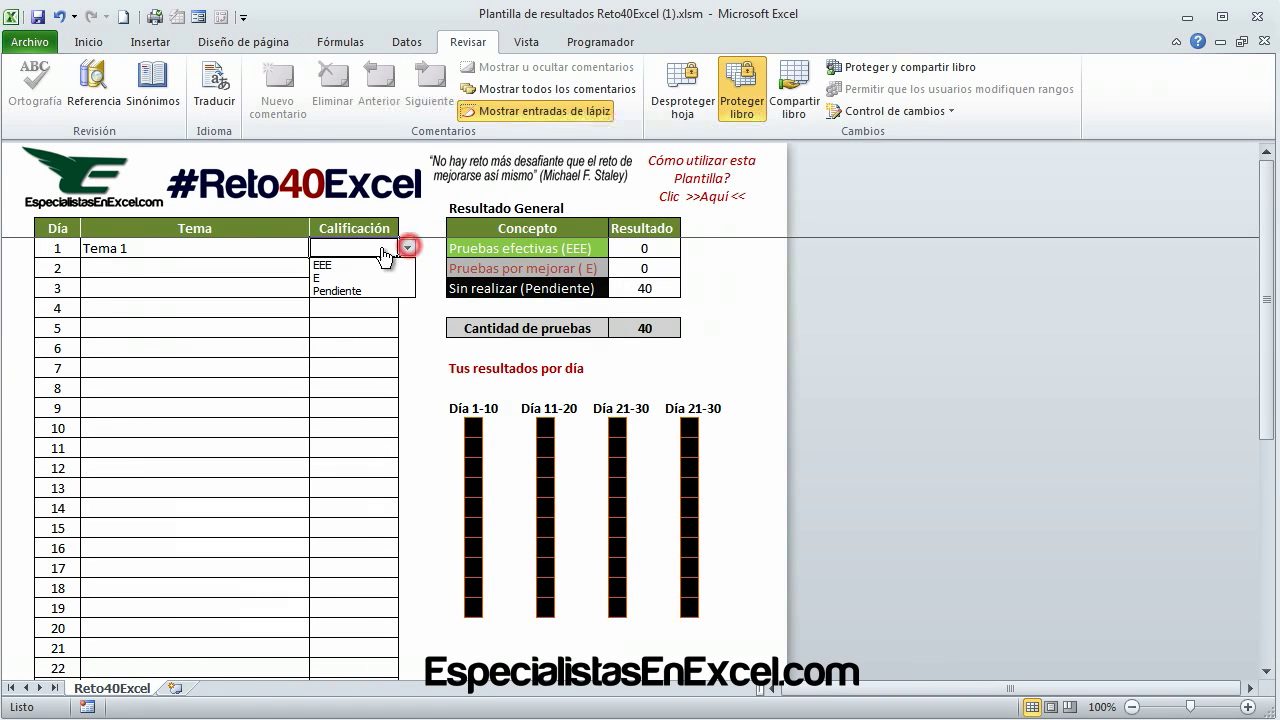
{"action": "left_click", "coordinate": [332, 266]}
Check the effective tests count and the green day 1 square, then select row 2's Tema cell.
{"action": "left_click", "coordinate": [653, 247]}
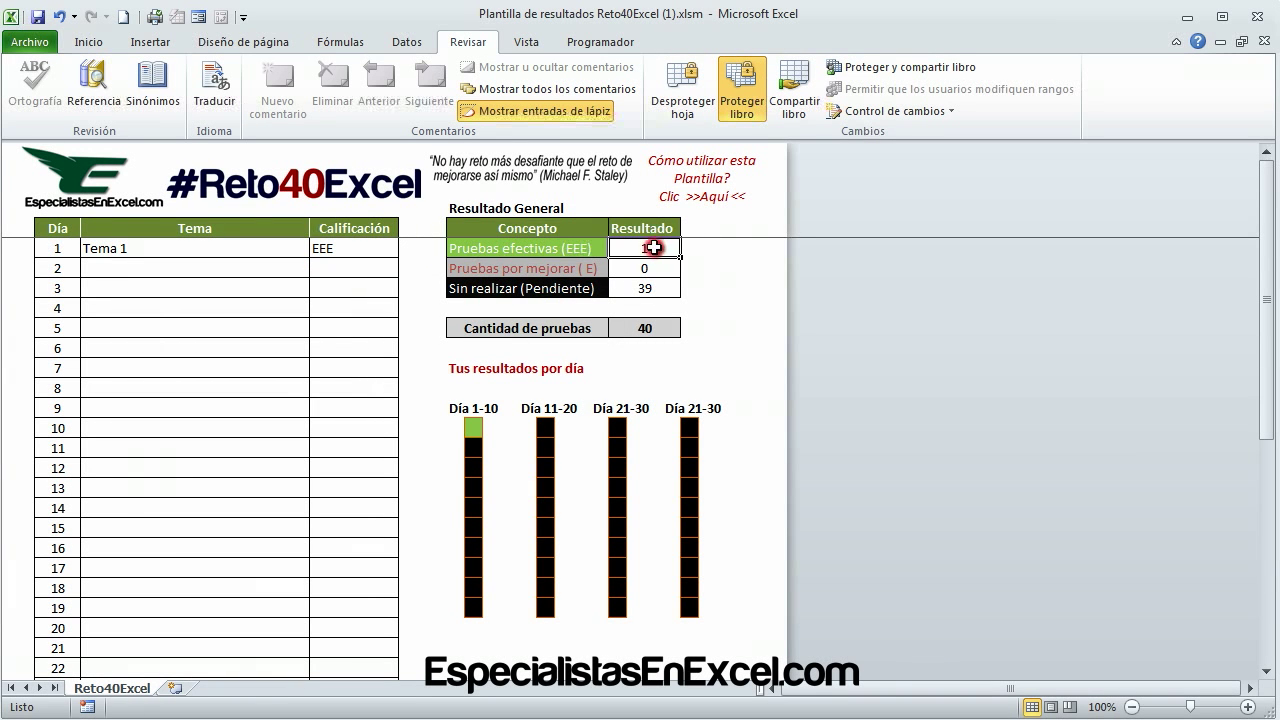
{"action": "left_click", "coordinate": [457, 437]}
{"action": "left_click", "coordinate": [474, 428]}
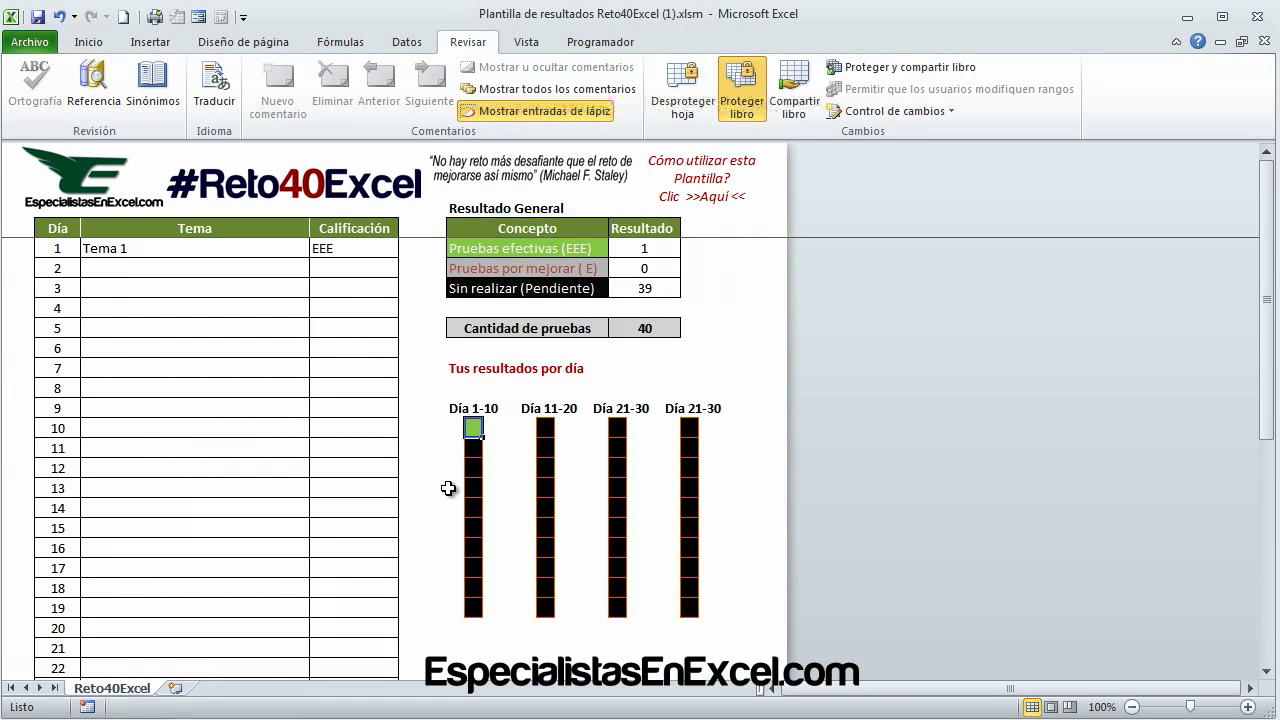
{"action": "left_click", "coordinate": [430, 445]}
{"action": "left_click", "coordinate": [473, 428]}
{"action": "left_click", "coordinate": [207, 268]}
Enter 'Tema 2' in row 2 and rate it E.
{"action": "type", "text": "Tema "}
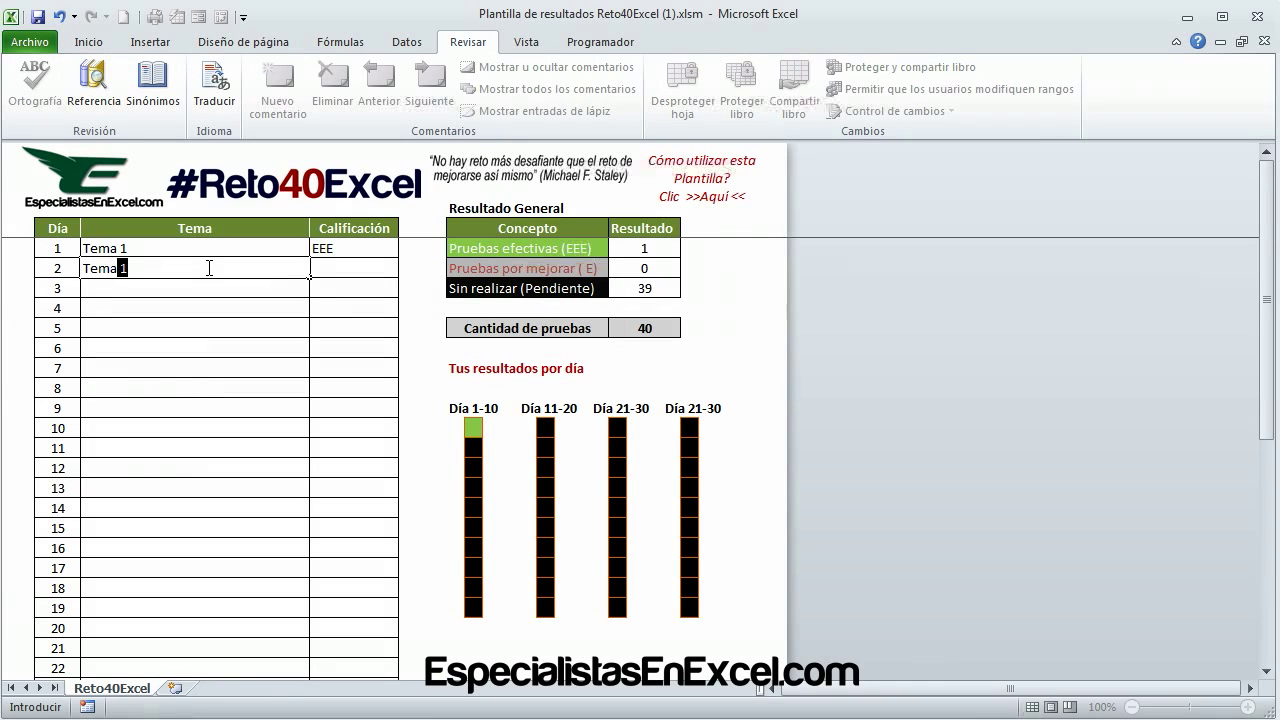
{"action": "type", "text": "2"}
{"action": "key", "text": "Tab"}
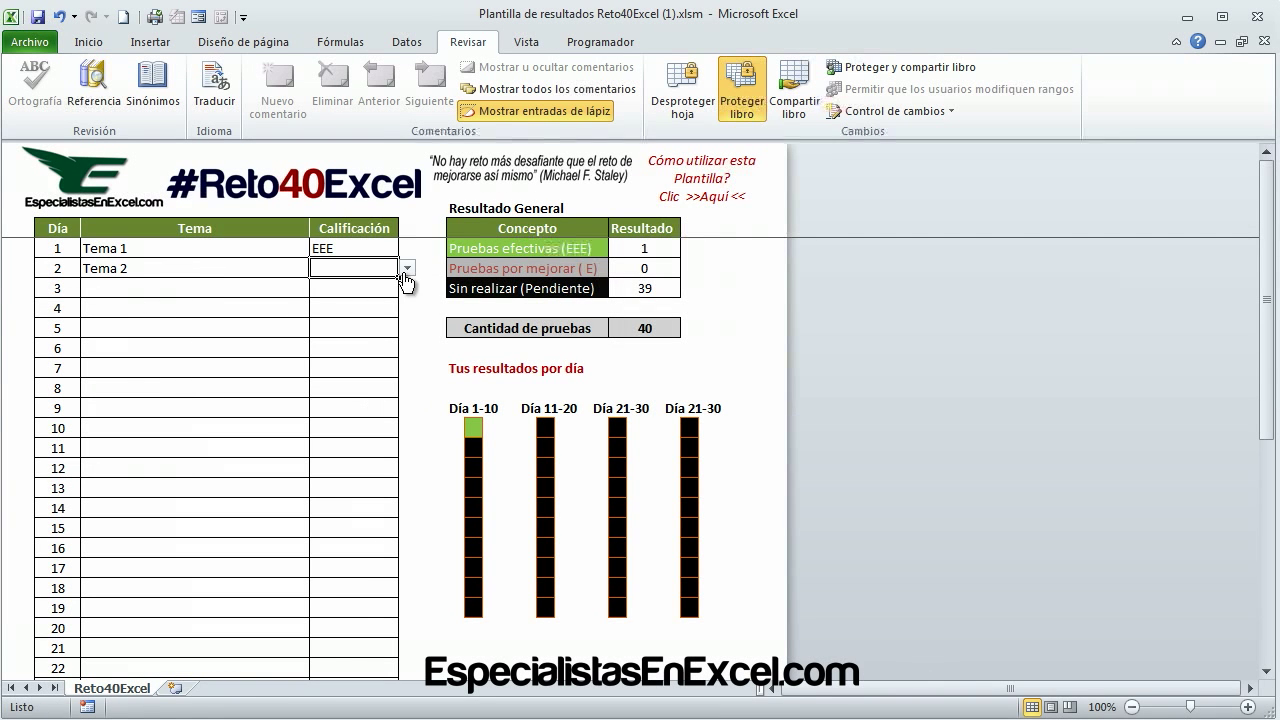
{"action": "left_click", "coordinate": [407, 268]}
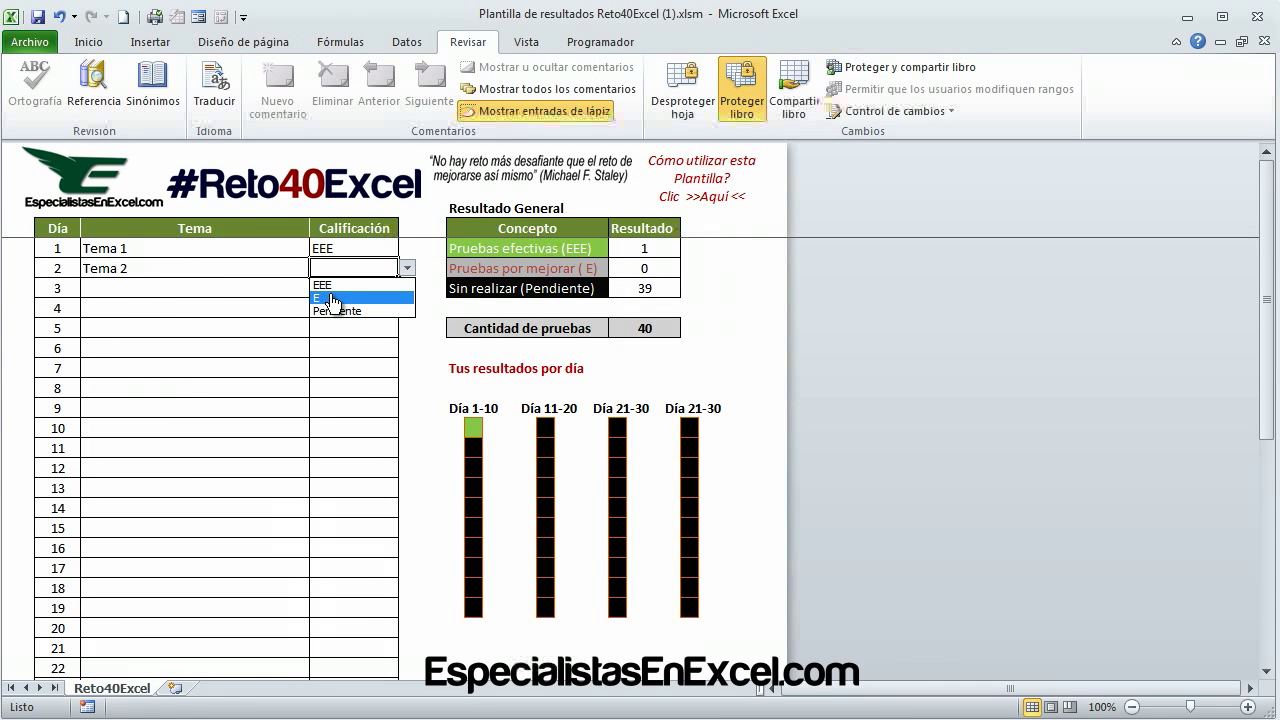
{"action": "left_click", "coordinate": [333, 298]}
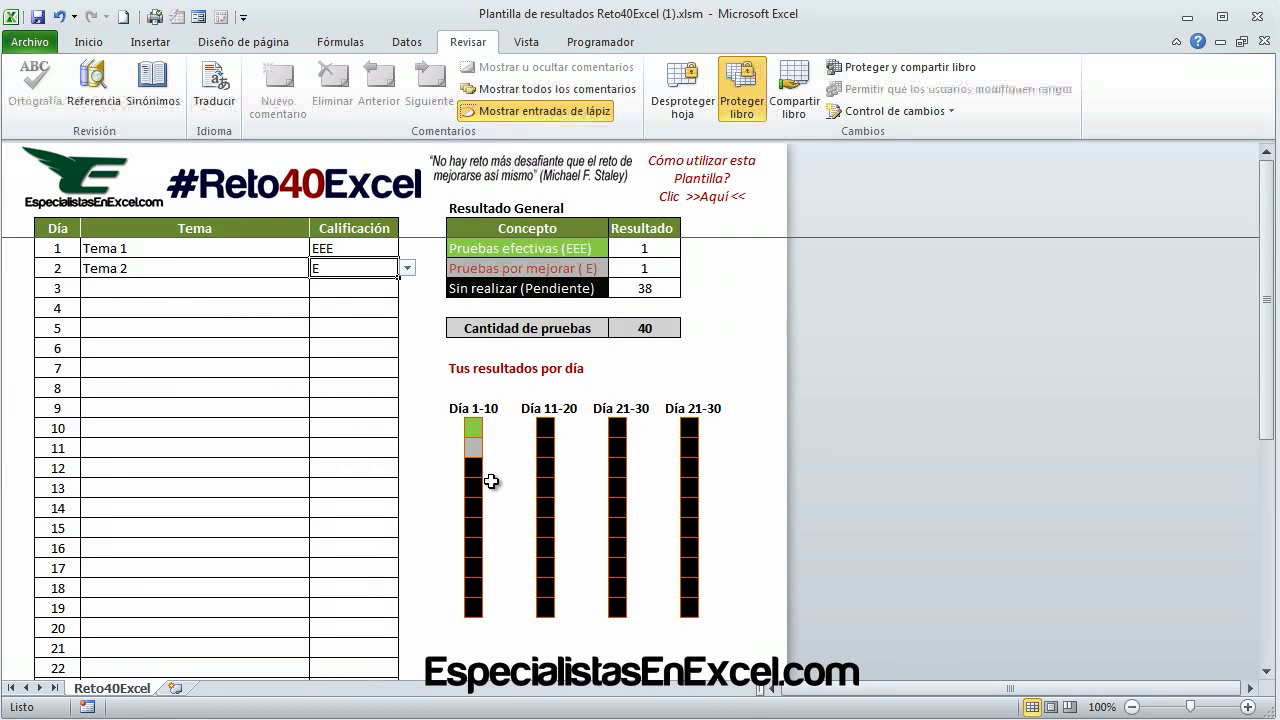
Enter 'Tema 3' in row 3 and set its rating to Pendiente.
{"action": "left_click", "coordinate": [235, 289]}
{"action": "type", "text": "Tema"}
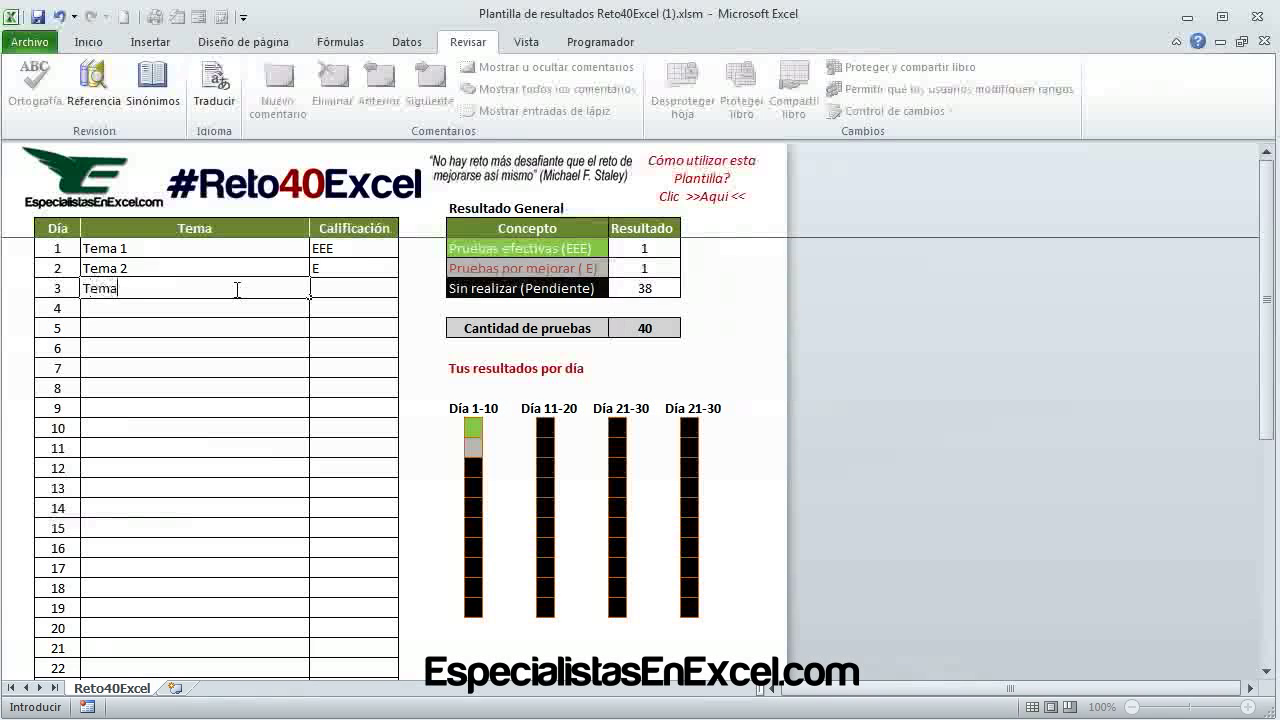
{"action": "type", "text": " 3"}
{"action": "key", "text": "Tab"}
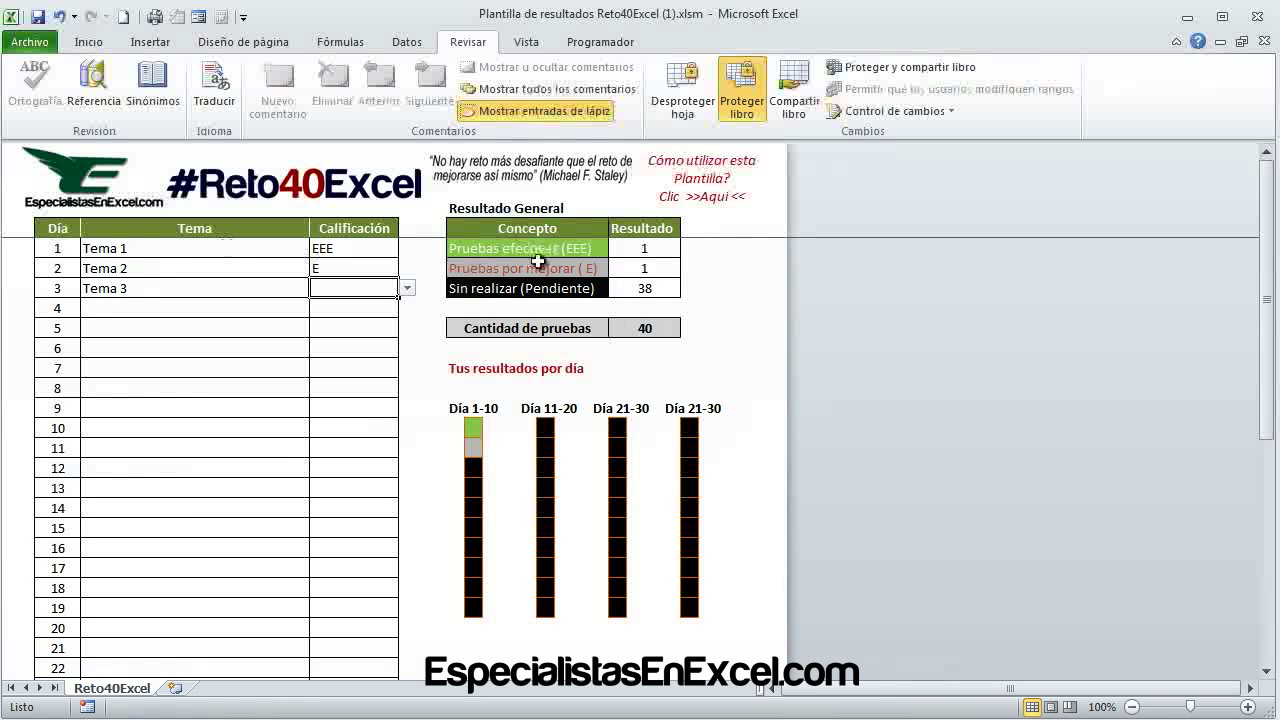
{"action": "left_click", "coordinate": [405, 289]}
{"action": "left_click", "coordinate": [322, 305]}
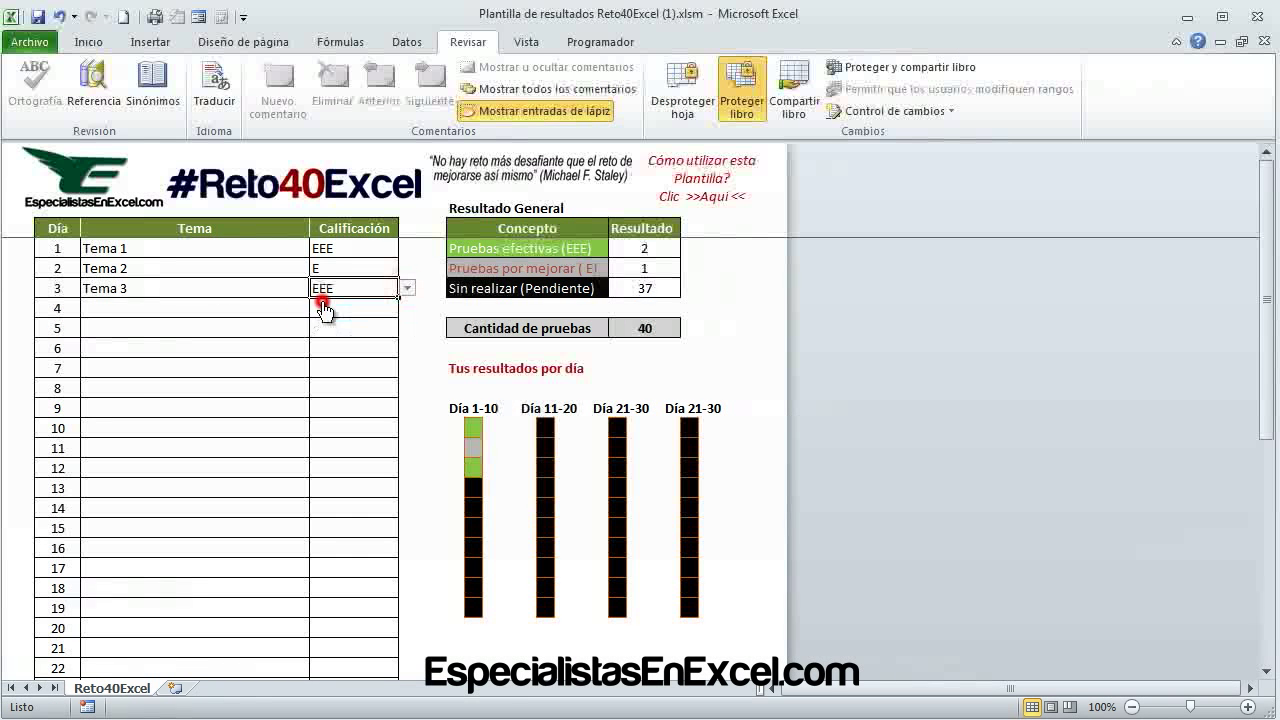
{"action": "left_click", "coordinate": [406, 288]}
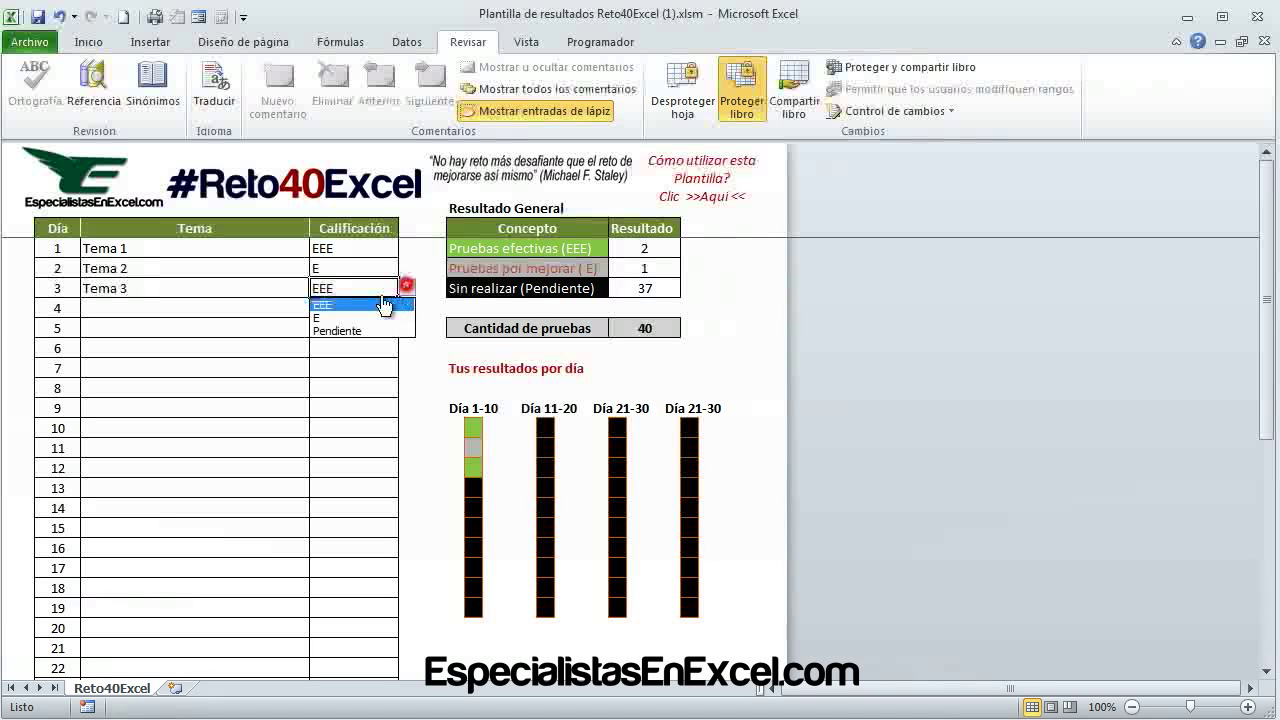
{"action": "left_click", "coordinate": [333, 313]}
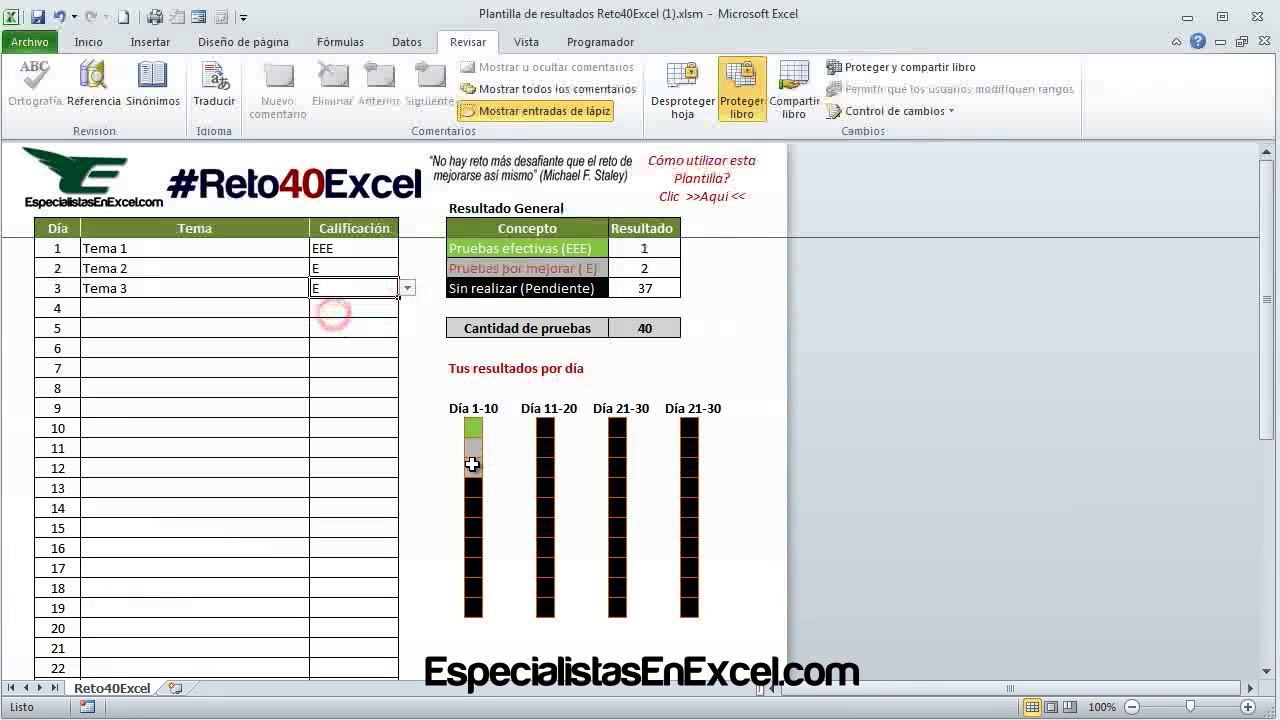
{"action": "left_click", "coordinate": [406, 288]}
{"action": "left_click", "coordinate": [375, 334]}
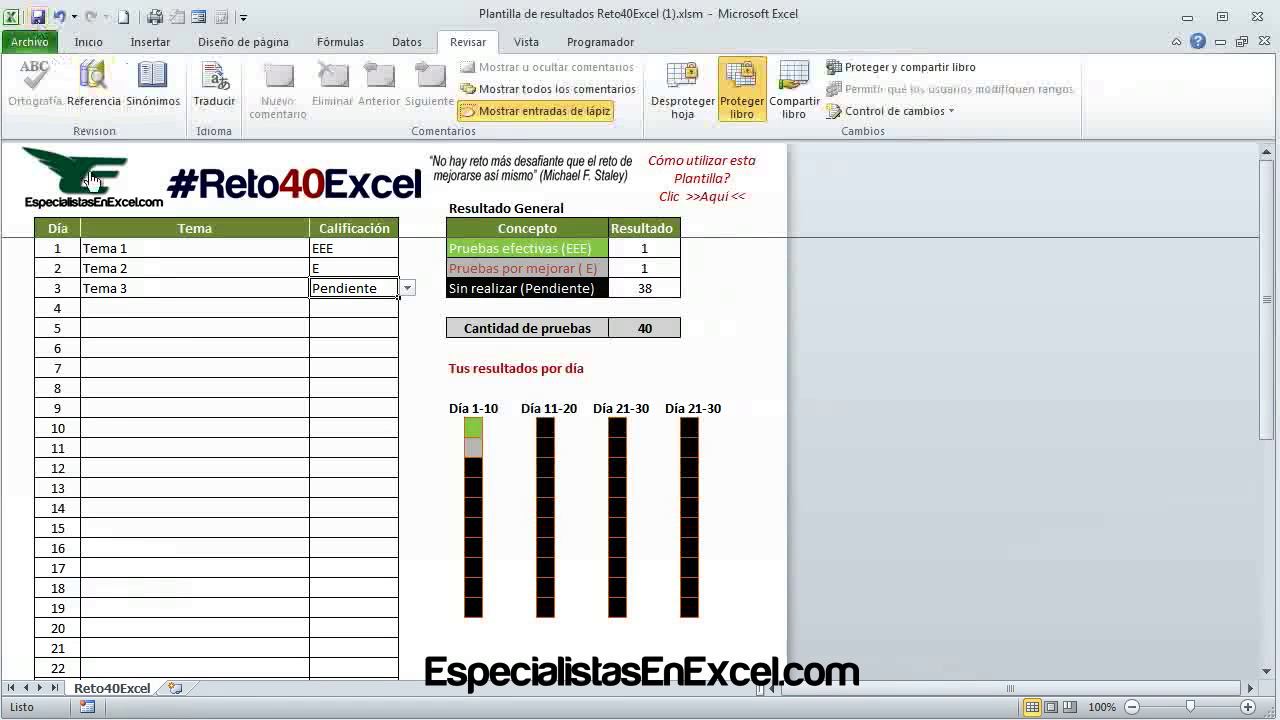
Save the Reto40Excel workbook from the Quick Access Toolbar.
{"action": "left_click", "coordinate": [37, 19]}
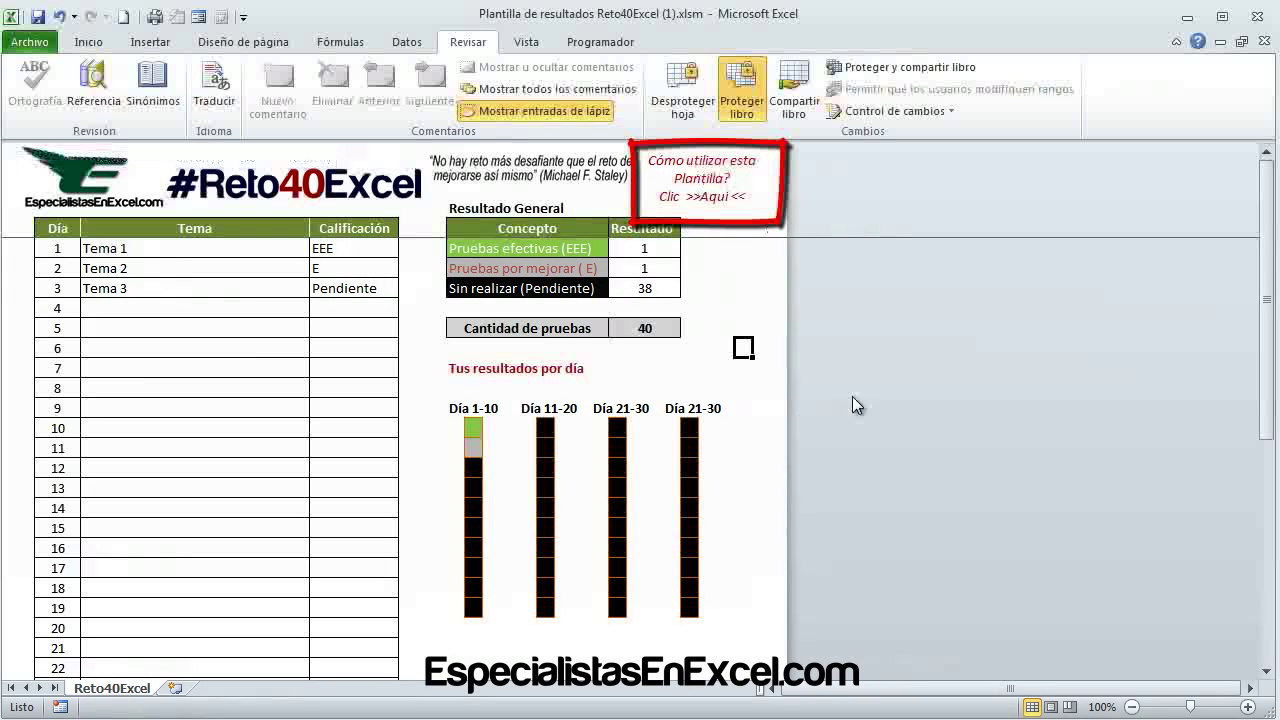
Select an empty cell beside the summary counts.
{"action": "left_click", "coordinate": [757, 306]}
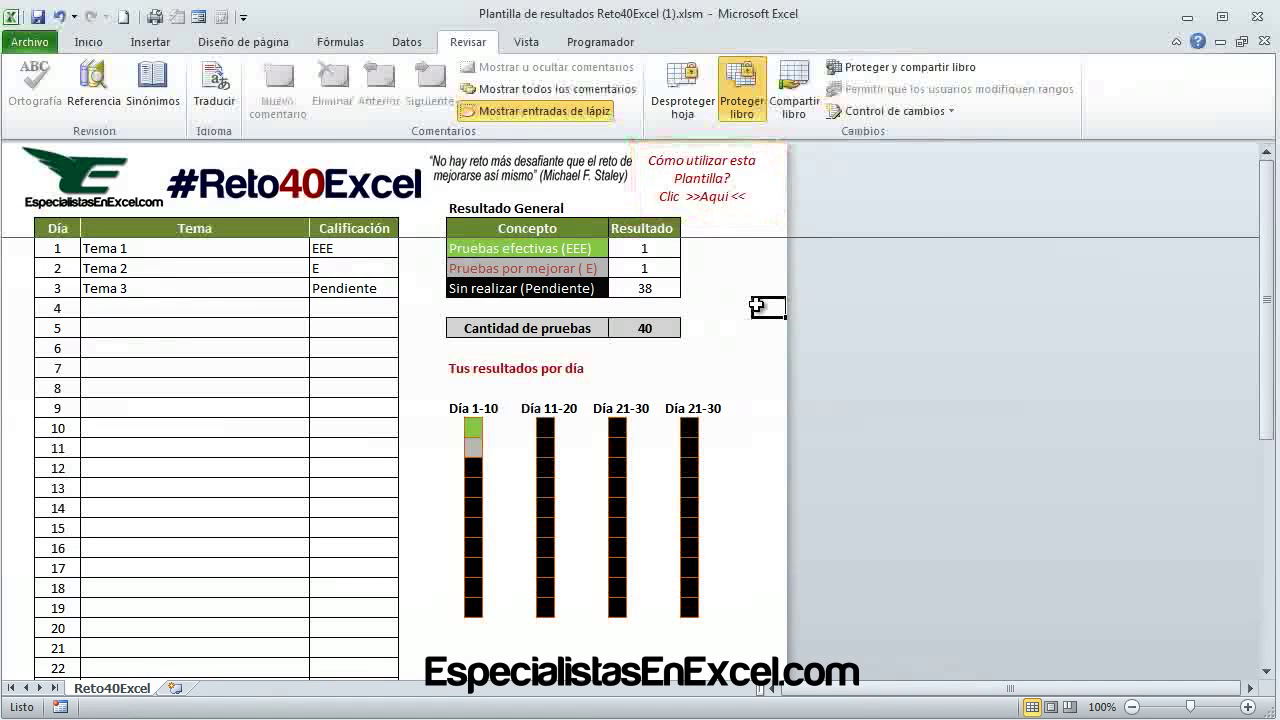